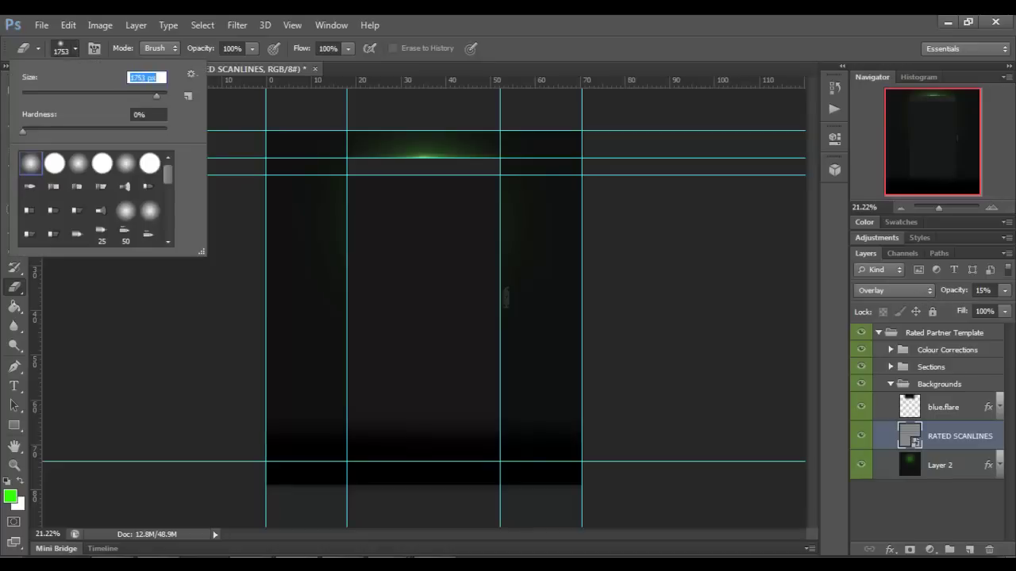
Step: Duplicate the blue.flare layer and rotate the copy to stand along the centre column's left guide
{"action": "key", "text": "Return"}
{"action": "right_click", "coordinate": [940, 407]}
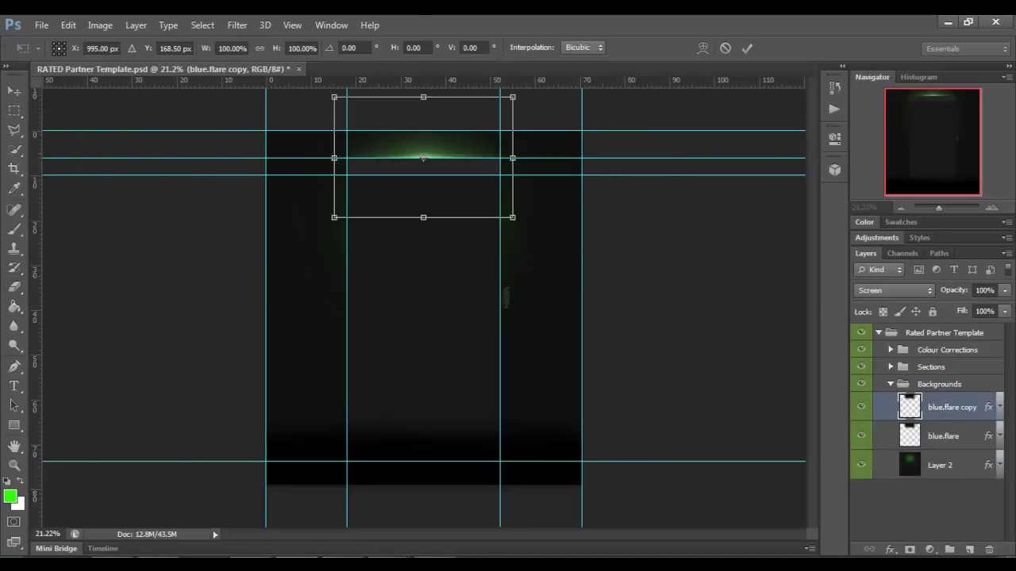
{"action": "left_click_drag", "start_coordinate": [355, 206], "coordinate": [345, 219]}
{"action": "key", "text": "Return"}
{"action": "key", "text": "v"}
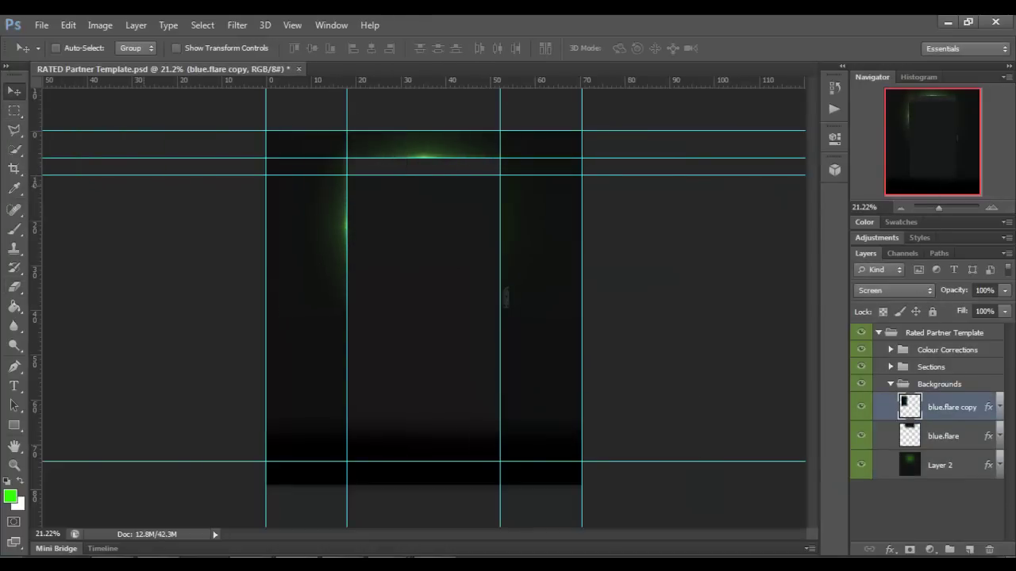
Step: Place another flare copy along the centre column's right guide and merge the three flare layers into one
{"action": "key", "text": "ctrl+j"}
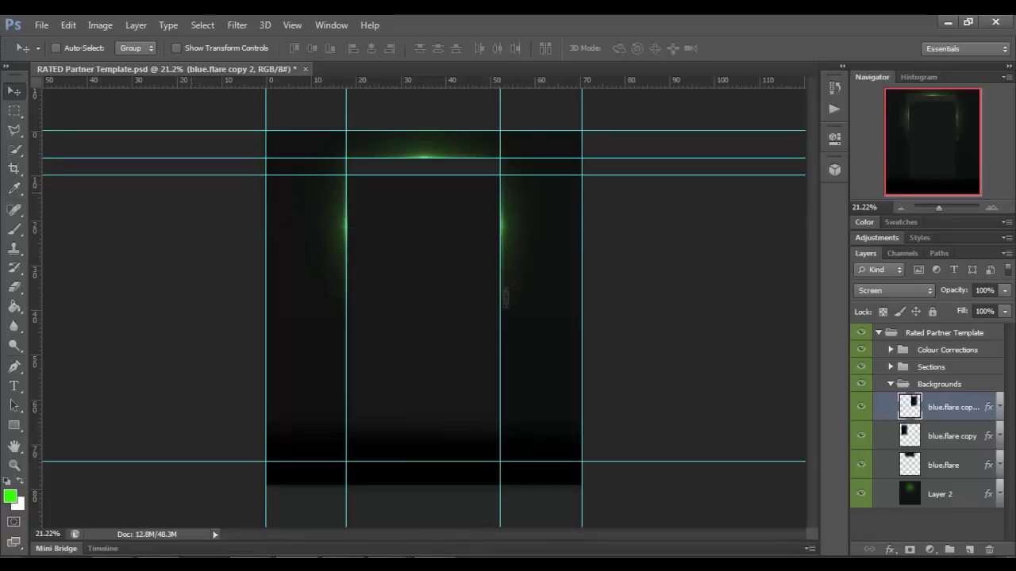
{"action": "key", "text": "ctrl+e"}
{"action": "key", "text": "e"}
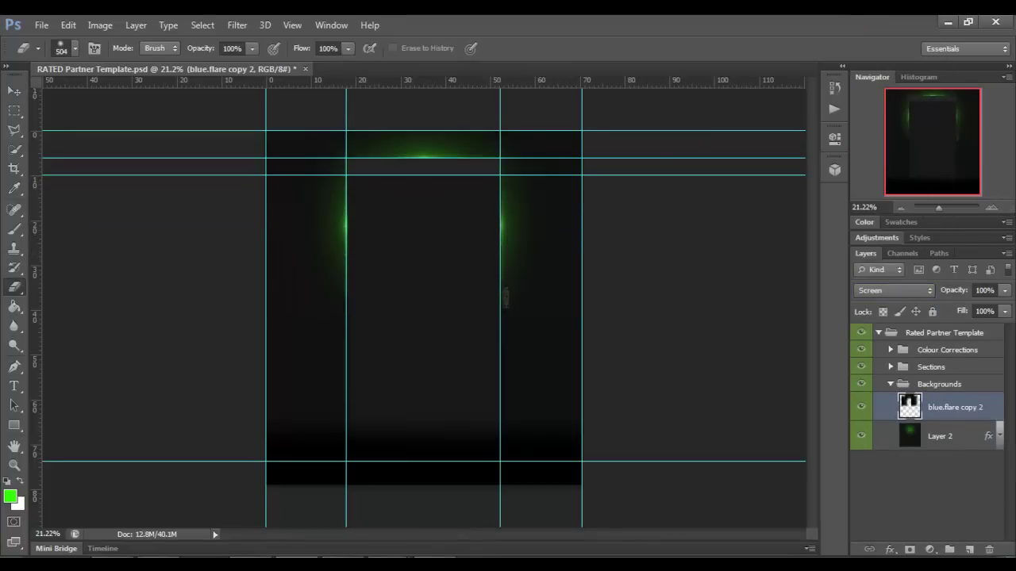
{"action": "key", "text": "v"}
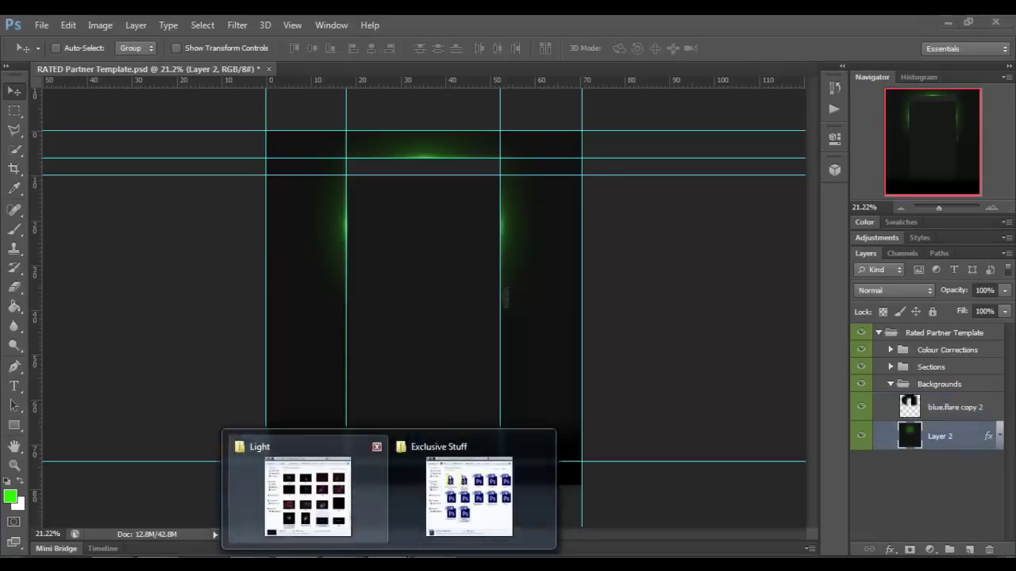
Step: Try placing the Black Background Wood texture from the Exclusive Stuff folder above Layer 2, stretched across the page width
{"action": "left_click", "coordinate": [469, 496]}
{"action": "double_click", "coordinate": [683, 340]}
{"action": "double_click", "coordinate": [680, 227]}
{"action": "left_click_drag", "start_coordinate": [400, 420], "coordinate": [425, 308]}
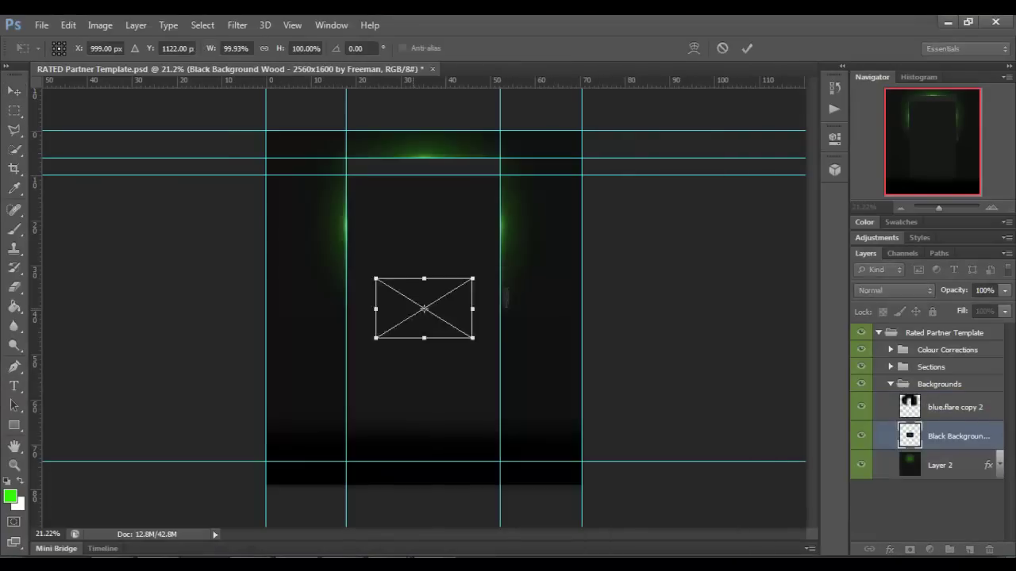
{"action": "left_click_drag", "start_coordinate": [375, 279], "coordinate": [268, 129]}
{"action": "left_click_drag", "start_coordinate": [474, 338], "coordinate": [553, 336]}
{"action": "key", "text": "Return"}
Step: Try blending the wood texture into the background with Lighten mode at 7% opacity
{"action": "left_click", "coordinate": [895, 290]}
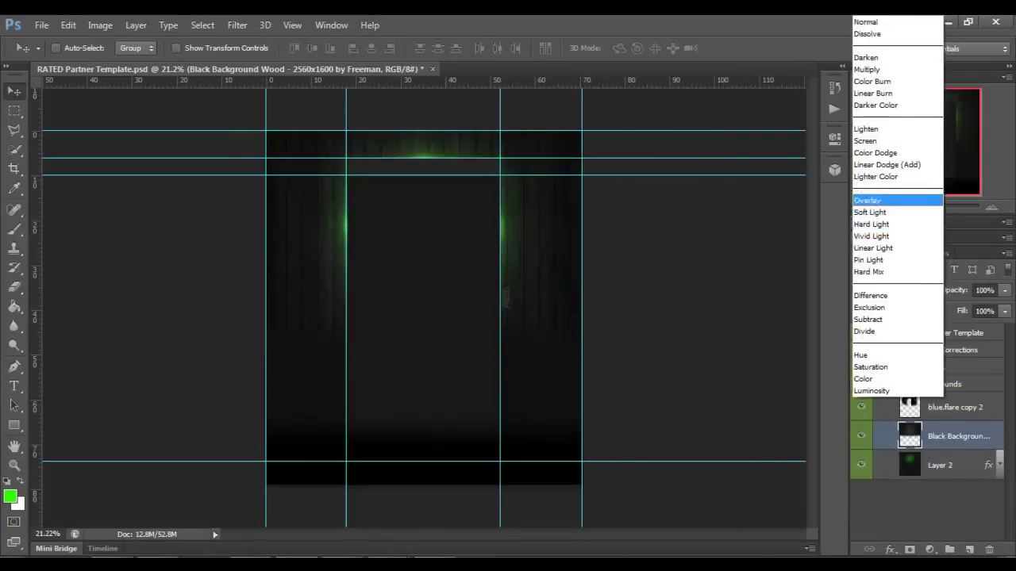
{"action": "left_click", "coordinate": [865, 128]}
{"action": "left_click_drag", "start_coordinate": [1004, 291], "coordinate": [941, 307]}
{"action": "scroll", "coordinate": [421, 301], "scroll_direction": "up", "scroll_amount": 3}
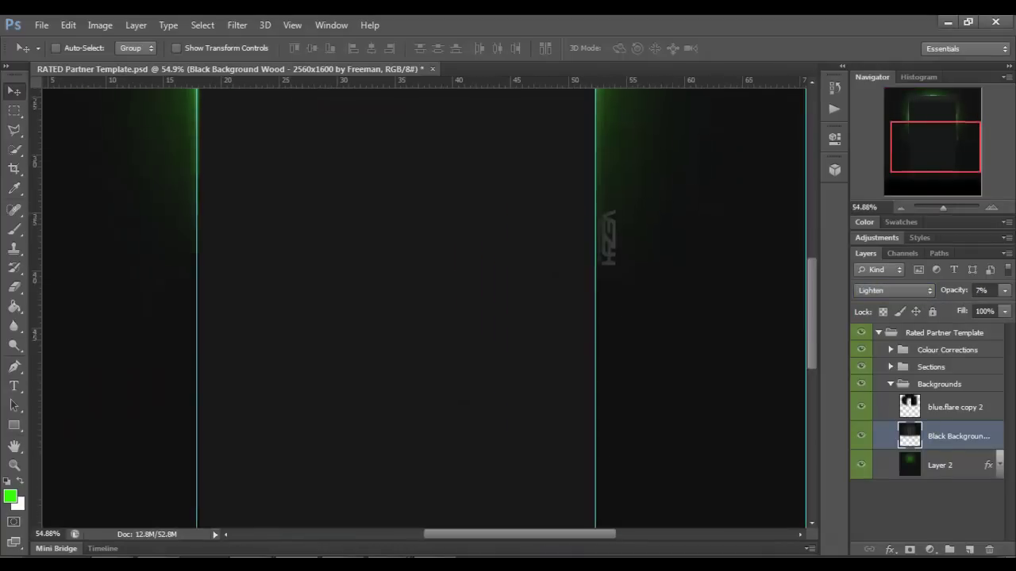
{"action": "scroll", "coordinate": [420, 302], "scroll_direction": "up", "scroll_amount": 3}
{"action": "left_click", "coordinate": [952, 407]}
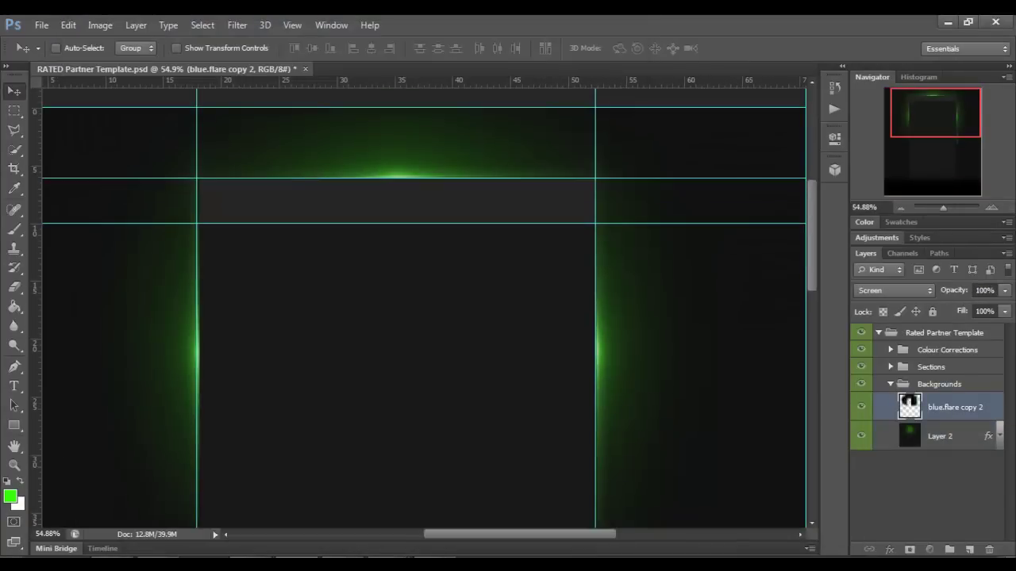
{"action": "scroll", "coordinate": [926, 444], "scroll_direction": "up", "scroll_amount": 5}
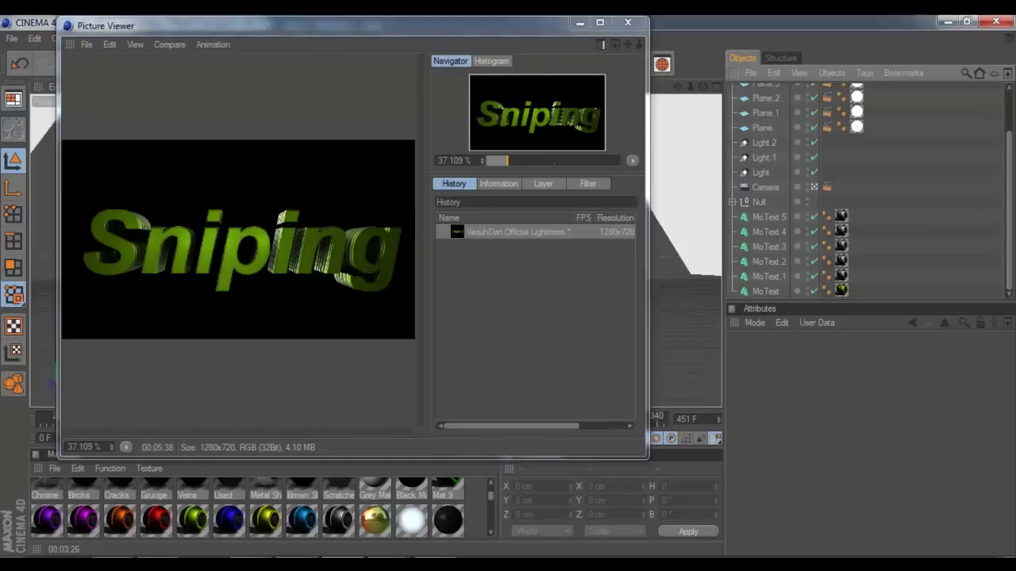
Step: Switch to Cinema 4D, save the Sniping render and open the object properties of the six MoText objects
{"action": "key", "text": "ctrl+s"}
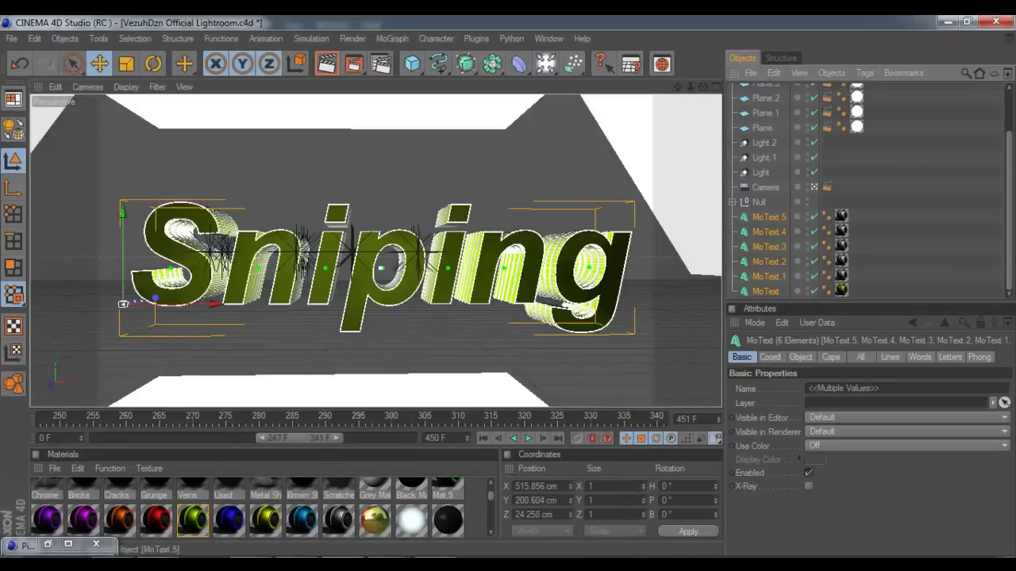
{"action": "left_click", "coordinate": [800, 358]}
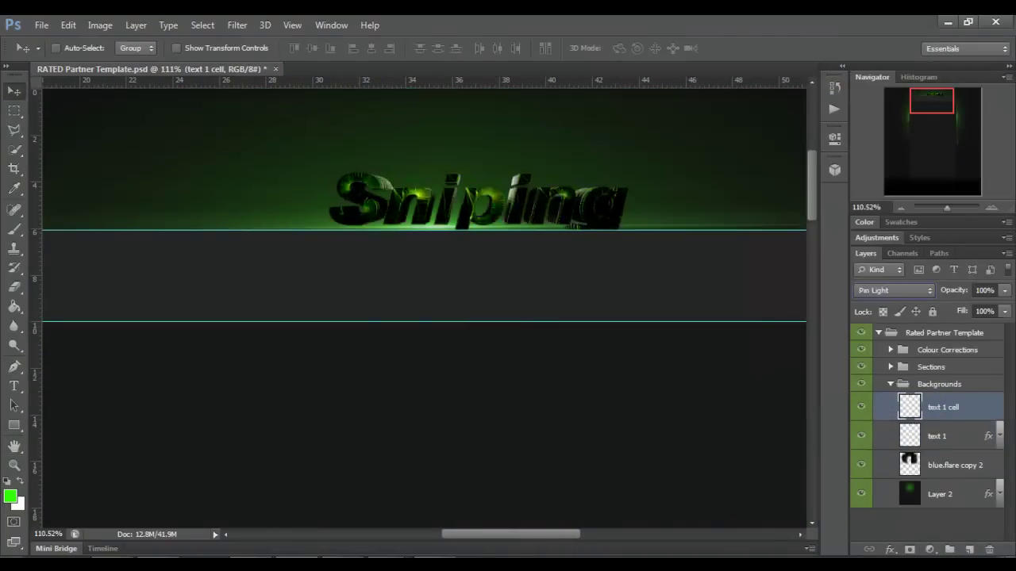
Step: Try different blend modes on the text 1 cell layer and set it to Color Dodge
{"action": "key", "text": "Up"}
{"action": "key", "text": "Up"}
{"action": "key", "text": "Up"}
{"action": "key", "text": "Up"}
{"action": "key", "text": "Up"}
{"action": "key", "text": "Up"}
{"action": "key", "text": "Up"}
{"action": "key", "text": "Up"}
{"action": "key", "text": "Up"}
{"action": "key", "text": "Up"}
{"action": "key", "text": "Up"}
{"action": "key", "text": "Up"}
{"action": "key", "text": "Up"}
{"action": "key", "text": "Up"}
{"action": "key", "text": "Up"}
{"action": "key", "text": "Up"}
{"action": "key", "text": "Up"}
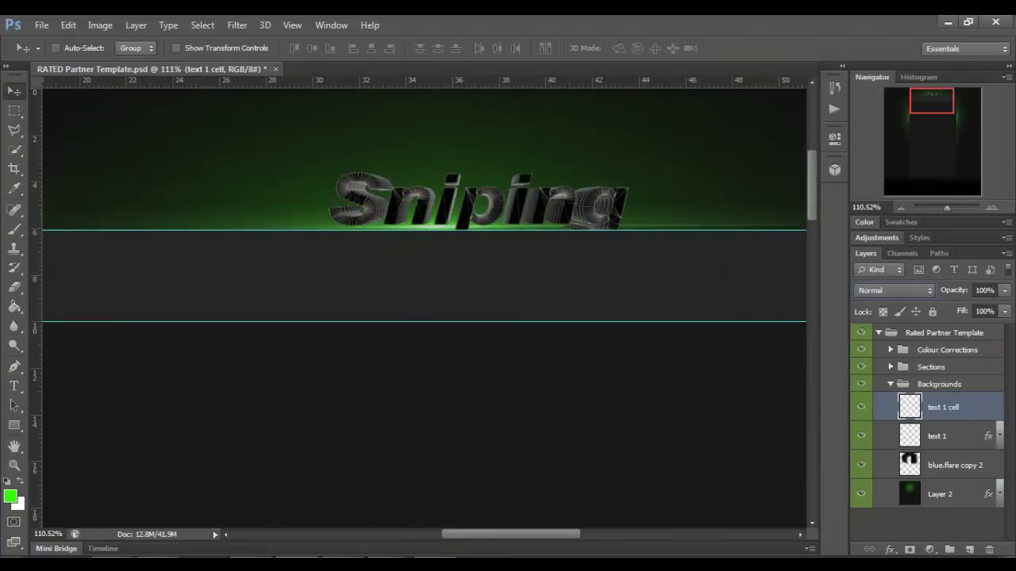
{"action": "key", "text": "Down"}
{"action": "key", "text": "Down"}
{"action": "key", "text": "Down"}
{"action": "key", "text": "Down"}
{"action": "key", "text": "Down"}
{"action": "key", "text": "Down"}
{"action": "key", "text": "Down"}
{"action": "key", "text": "Down"}
{"action": "key", "text": "Down"}
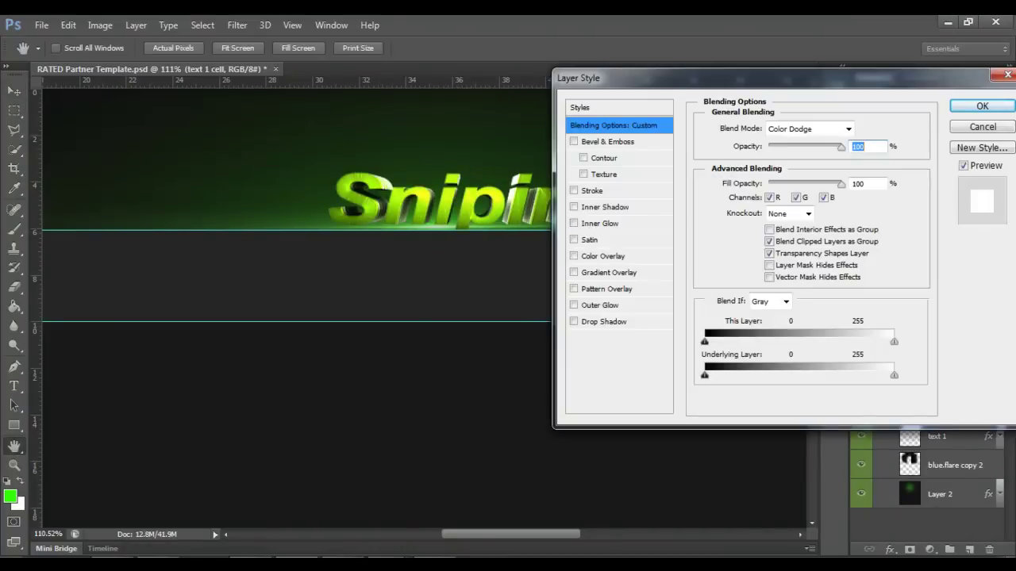
Step: Add an Inner Glow effect to the text 1 cell layer
{"action": "left_click", "coordinate": [603, 321]}
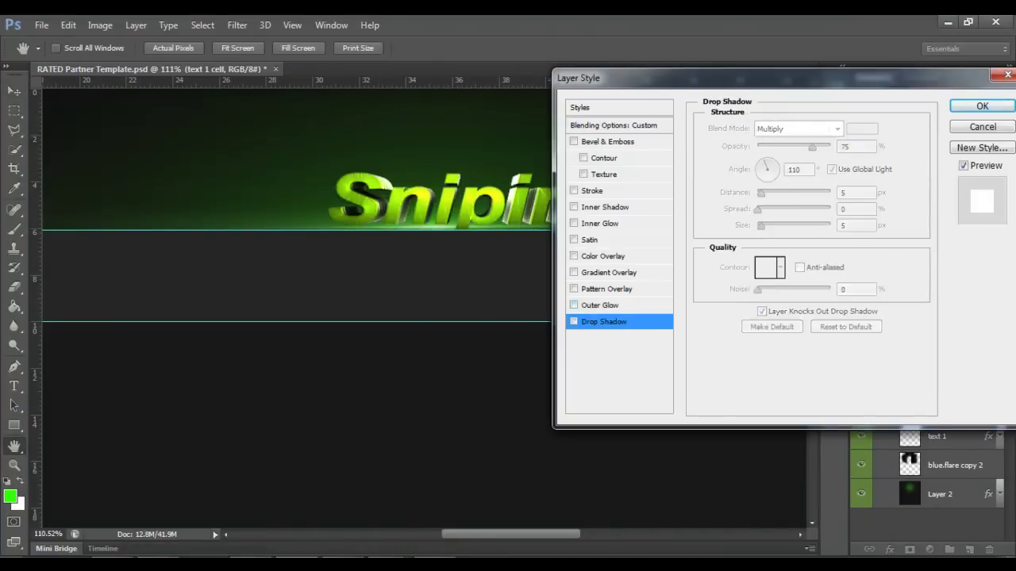
{"action": "left_click", "coordinate": [600, 223]}
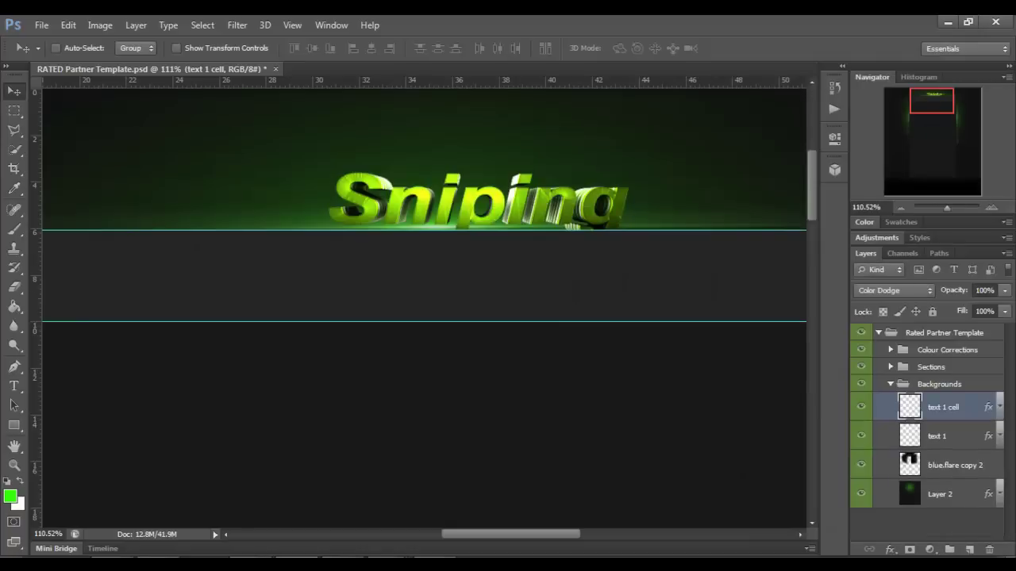
Step: Give the text 1 layer a black Multiply drop shadow with 25% opacity, 0 px distance, 30% spread and 25 px size
{"action": "left_click", "coordinate": [603, 321]}
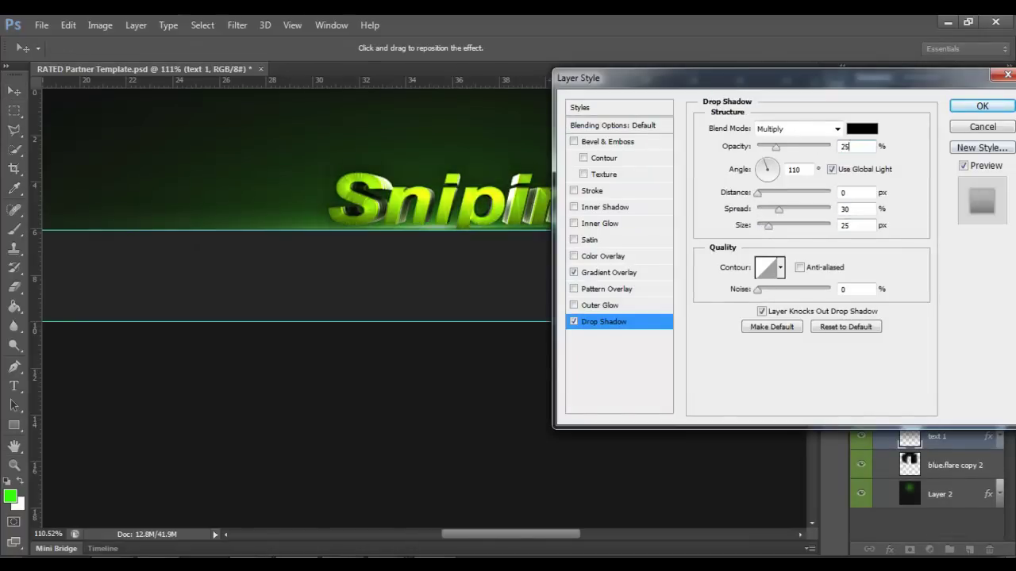
{"action": "key", "text": "Return"}
Step: Compare the colour correction groups on the design and turn on the Darth CC BG group
{"action": "scroll", "coordinate": [928, 436], "scroll_direction": "up", "scroll_amount": 3}
{"action": "left_click", "coordinate": [862, 407]}
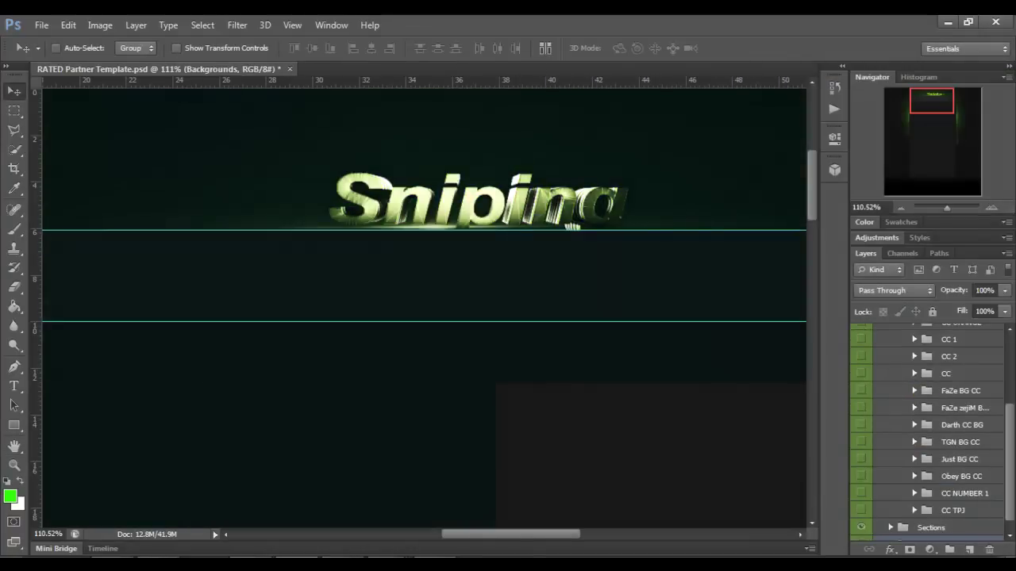
{"action": "left_click", "coordinate": [861, 425]}
{"action": "left_click_drag", "start_coordinate": [946, 208], "coordinate": [941, 208]}
{"action": "scroll", "coordinate": [929, 428], "scroll_direction": "down", "scroll_amount": 1}
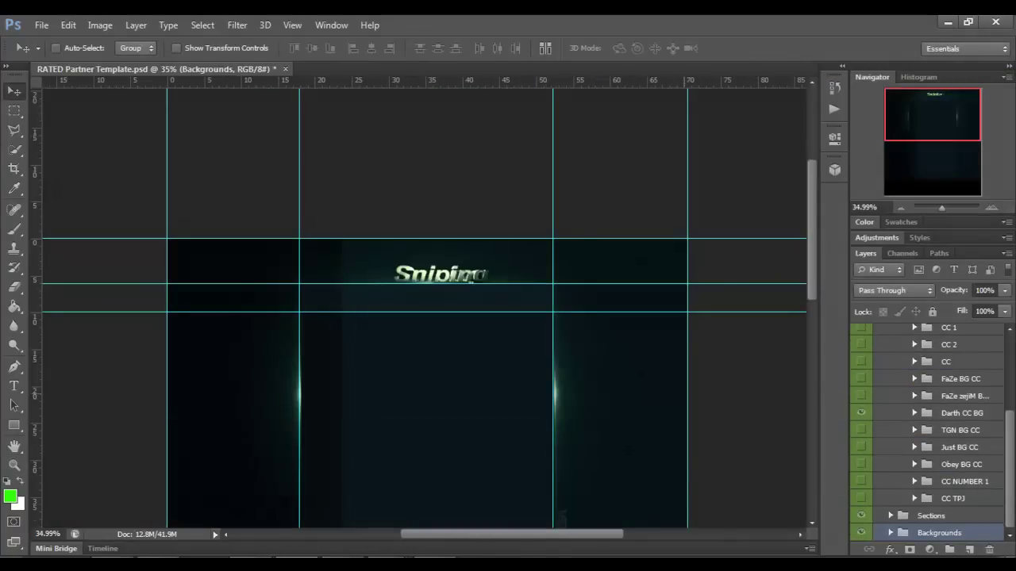
{"action": "left_click", "coordinate": [960, 413]}
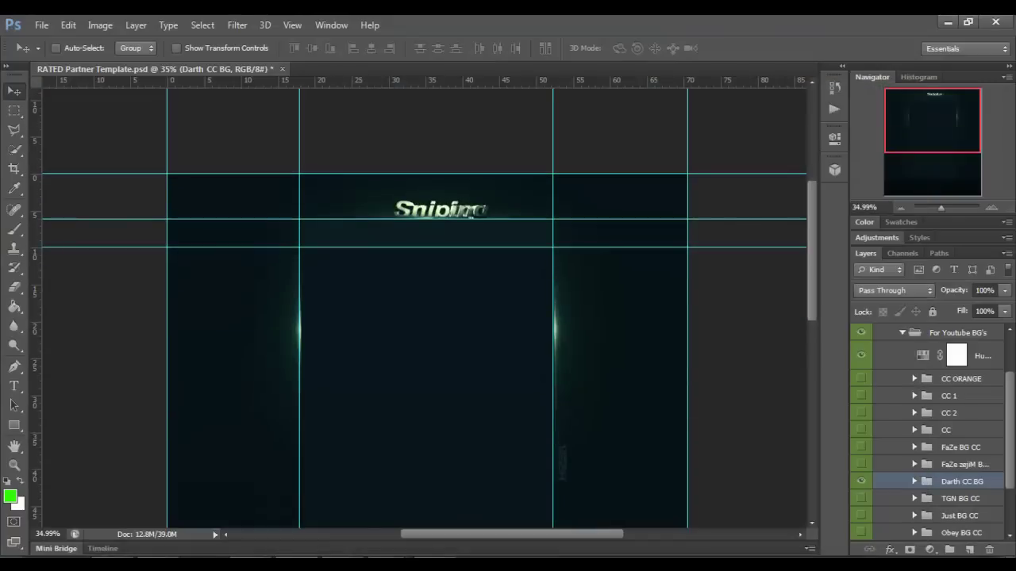
Step: Adjust the hue adjustment layer in the For Youtube BG's colour correction group
{"action": "scroll", "coordinate": [929, 429], "scroll_direction": "up", "scroll_amount": 2}
{"action": "double_click", "coordinate": [910, 373]}
{"action": "key", "text": "Return"}
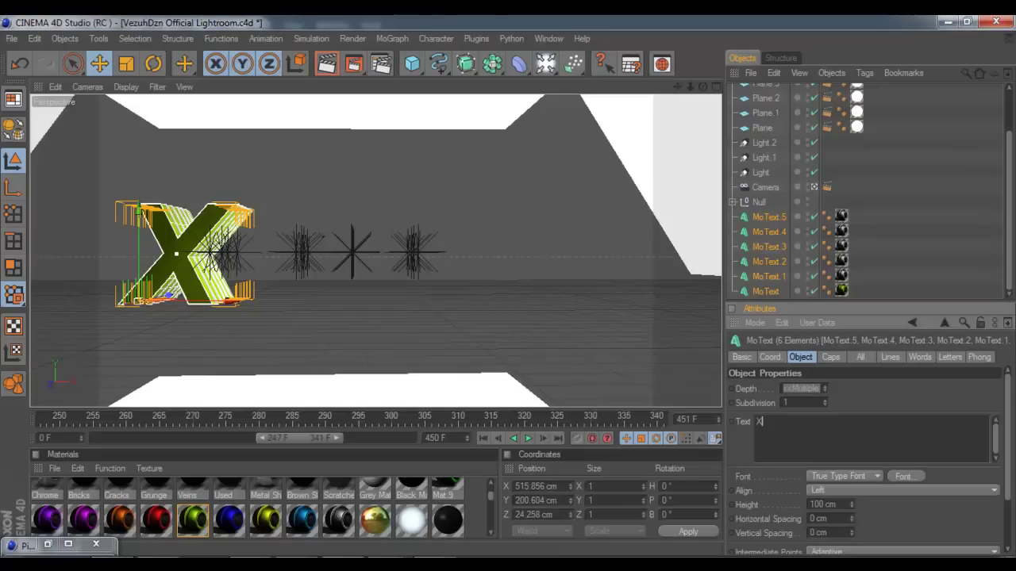
Step: Switch to Cinema 4D and move the new MoText lettering horizontally toward the centre of the scene
{"action": "left_click_drag", "start_coordinate": [239, 261], "coordinate": [381, 262]}
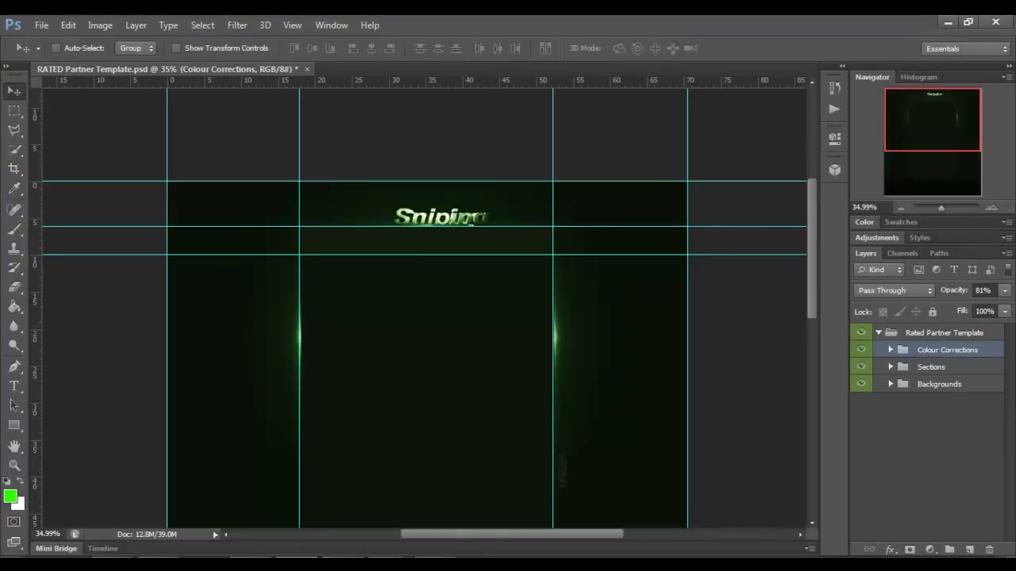
Step: Return to Photoshop, open Eraah - LayerStyles.psd and select the mintgreen text layer inside the OPEN group
{"action": "key", "text": "ctrl+o"}
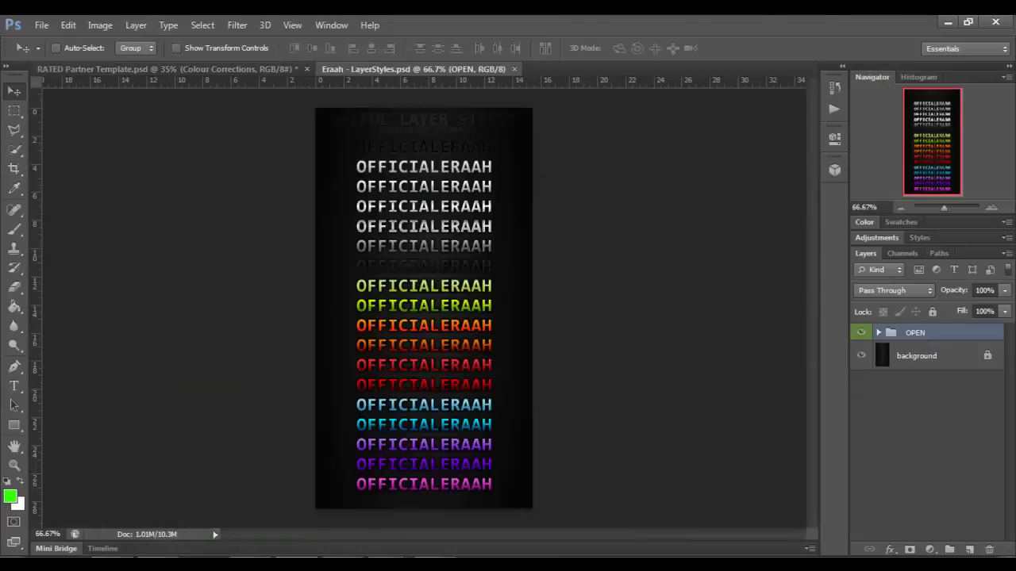
{"action": "left_click", "coordinate": [878, 333]}
{"action": "scroll", "coordinate": [929, 429], "scroll_direction": "down", "scroll_amount": 1}
{"action": "left_click", "coordinate": [945, 453]}
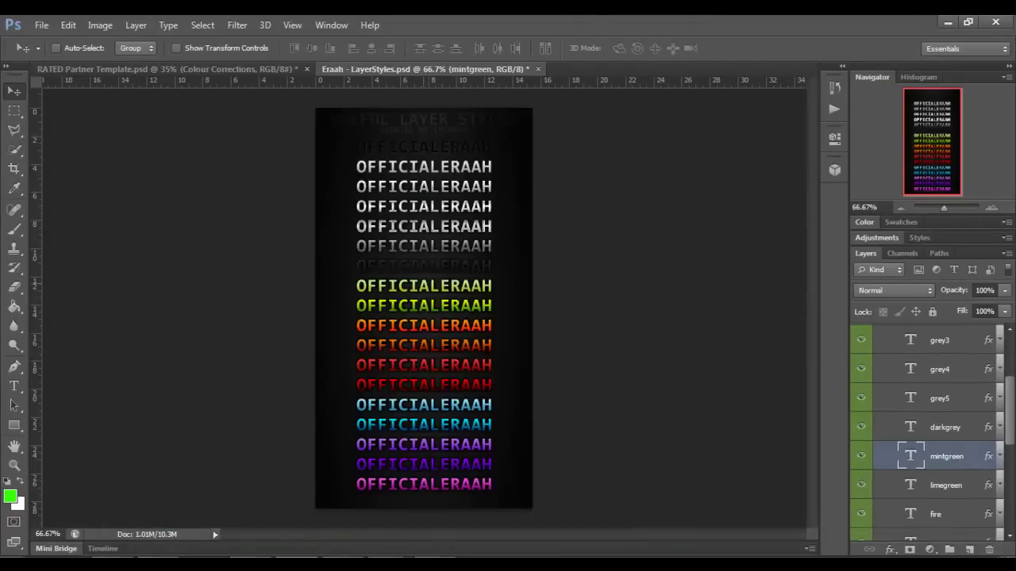
Step: Copy the mintgreen text layer into RATED Partner Template.psd and put it in the Backgrounds group
{"action": "left_click", "coordinate": [167, 69]}
{"action": "left_click_drag", "start_coordinate": [346, 270], "coordinate": [347, 269]}
{"action": "left_click_drag", "start_coordinate": [945, 357], "coordinate": [939, 426]}
{"action": "left_click", "coordinate": [890, 403]}
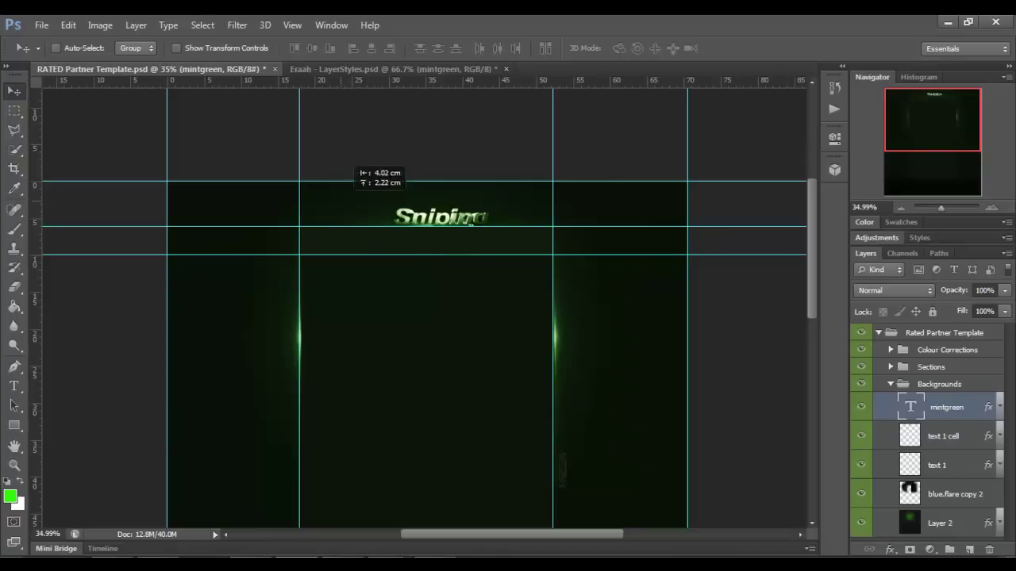
Step: Position the mintgreen text in the header beside the Sniping title, starting at the column's left guide
{"action": "key", "text": "ctrl+t"}
{"action": "scroll", "coordinate": [424, 310], "scroll_direction": "up", "scroll_amount": 3}
{"action": "scroll", "coordinate": [425, 310], "scroll_direction": "down", "scroll_amount": 2}
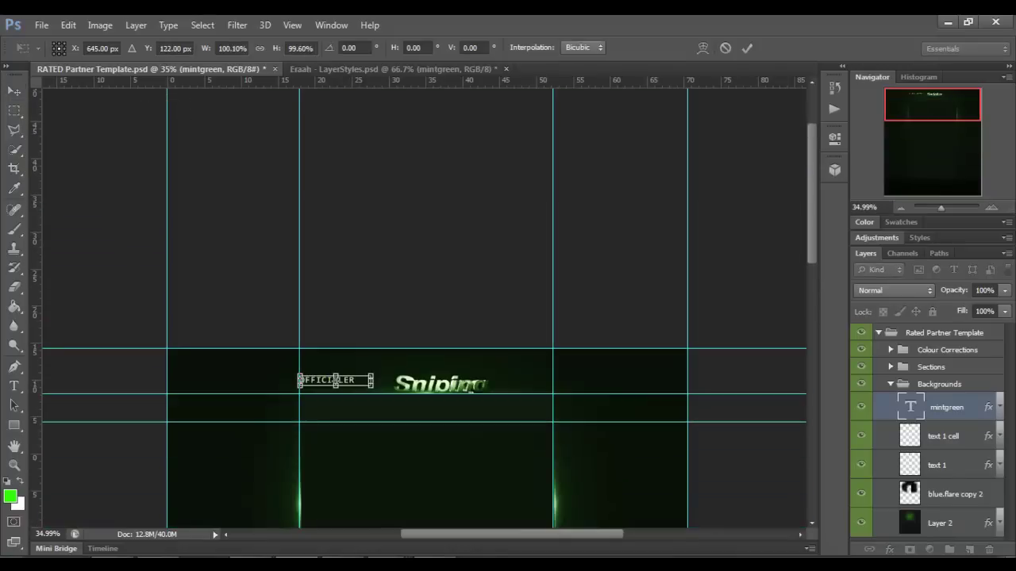
{"action": "key", "text": "Return"}
{"action": "scroll", "coordinate": [425, 309], "scroll_direction": "up", "scroll_amount": 5}
{"action": "scroll", "coordinate": [424, 309], "scroll_direction": "down", "scroll_amount": 2}
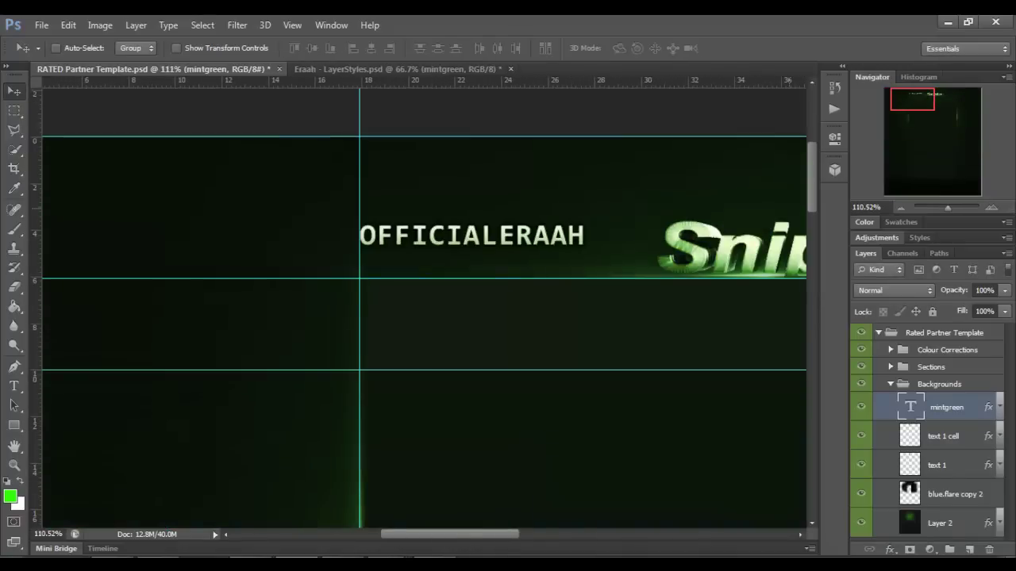
Step: Change the mintgreen header text to FACEBOOK
{"action": "key", "text": "t"}
{"action": "left_click", "coordinate": [395, 232]}
{"action": "key", "text": "Escape"}
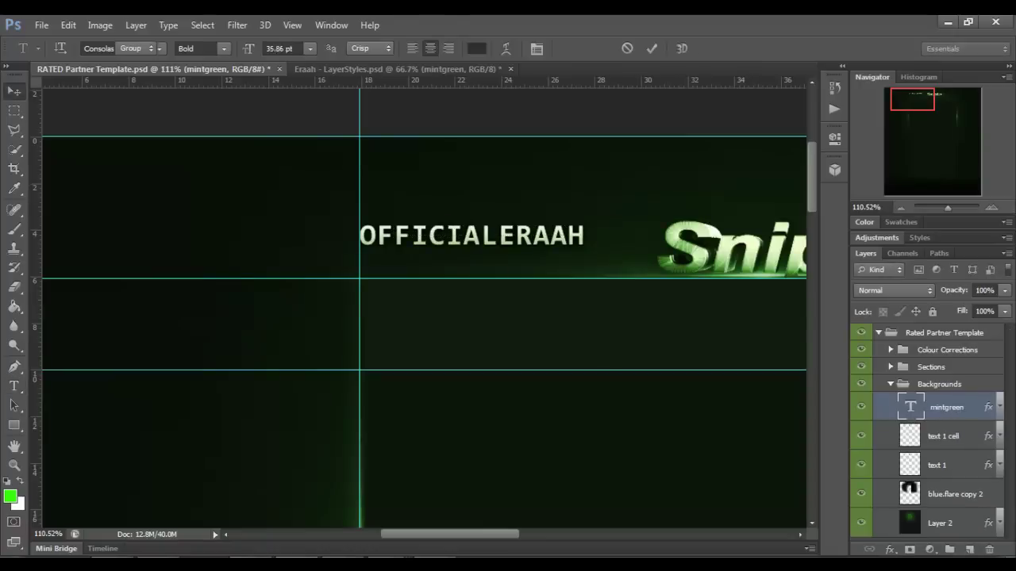
{"action": "double_click", "coordinate": [480, 238]}
{"action": "left_click", "coordinate": [542, 235]}
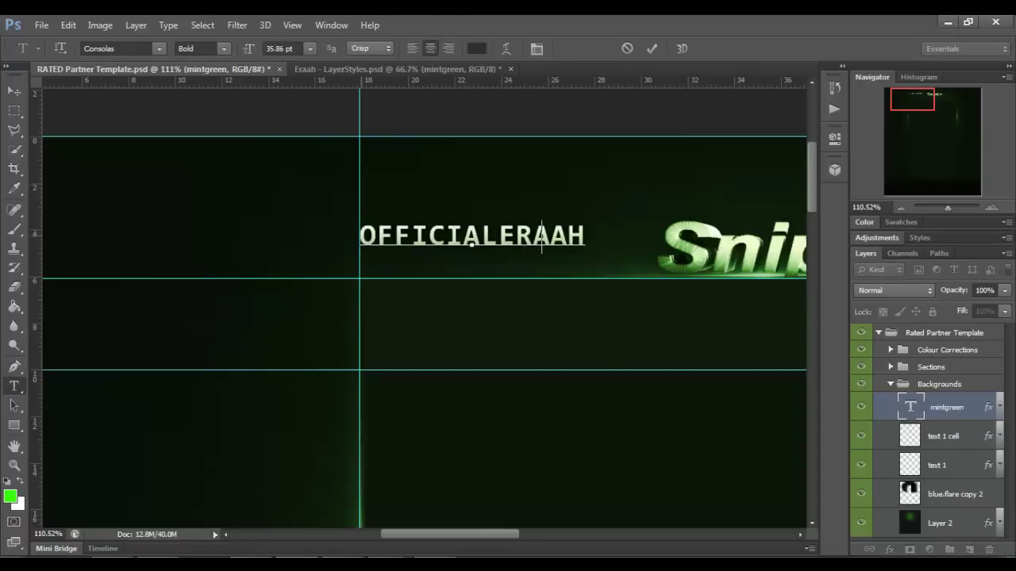
{"action": "key", "text": "Escape"}
Step: Scale down and reposition the FACEBOOK text in the header, and duplicate its layer
{"action": "key", "text": "ctrl+t"}
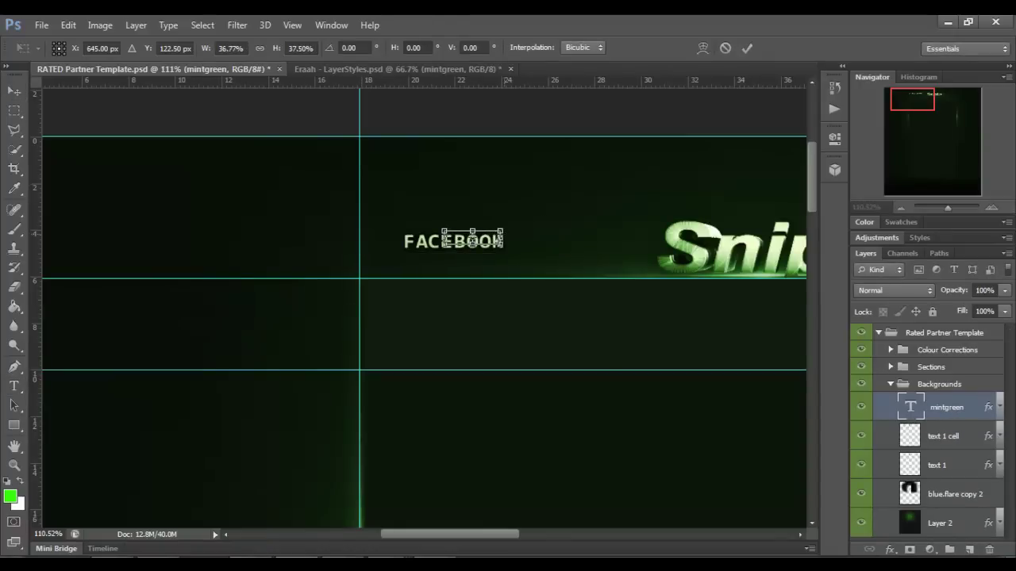
{"action": "left_click_drag", "start_coordinate": [501, 247], "coordinate": [530, 244]}
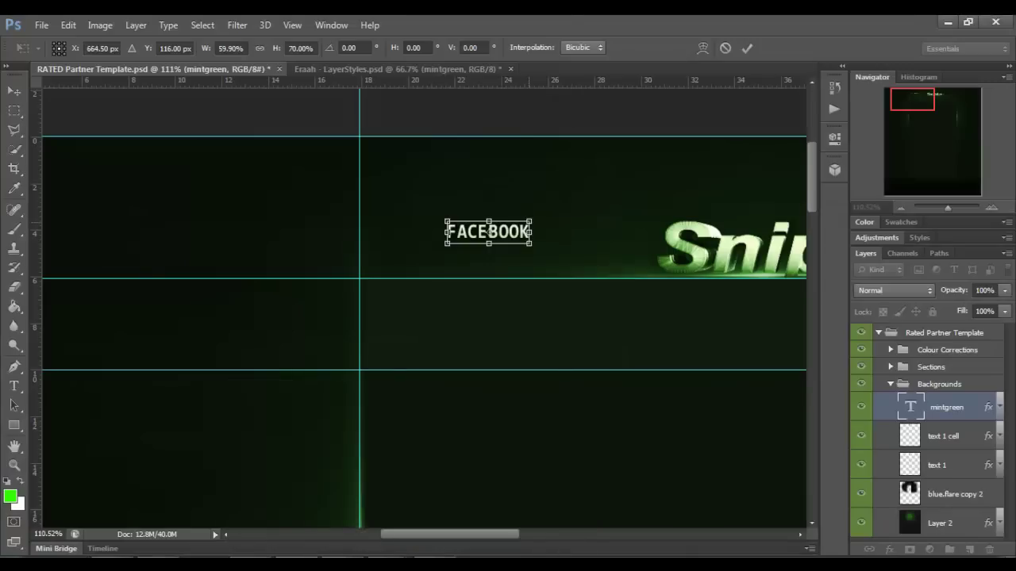
{"action": "key", "text": "Escape"}
{"action": "key", "text": "ctrl+j"}
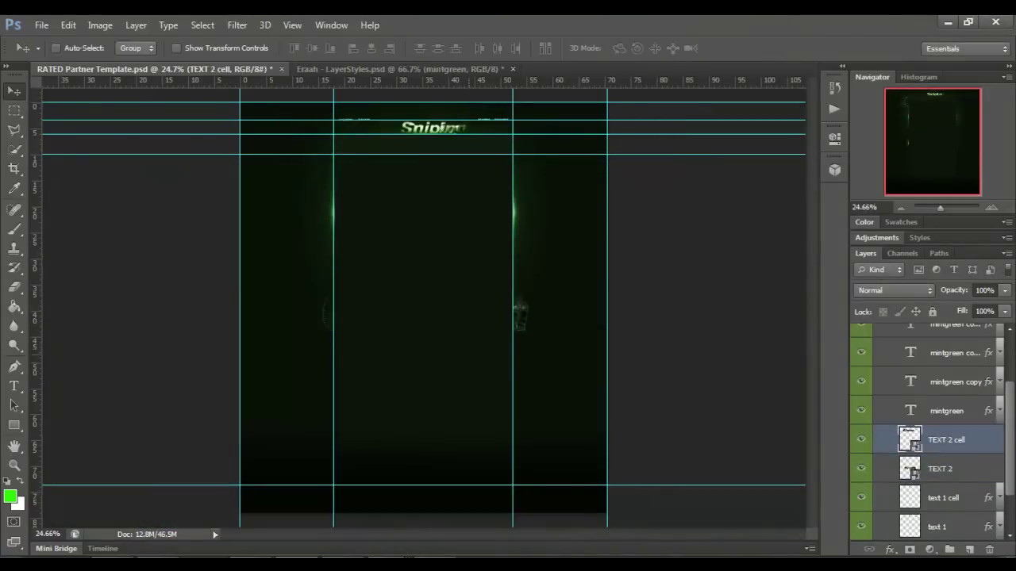
Step: Scale the TEXT 2 and TEXT 2 cell layers to about 62% width and 54% height, and place them in the header over the Sniping title
{"action": "key", "text": "ctrl+t"}
{"action": "left_click_drag", "start_coordinate": [556, 317], "coordinate": [530, 208]}
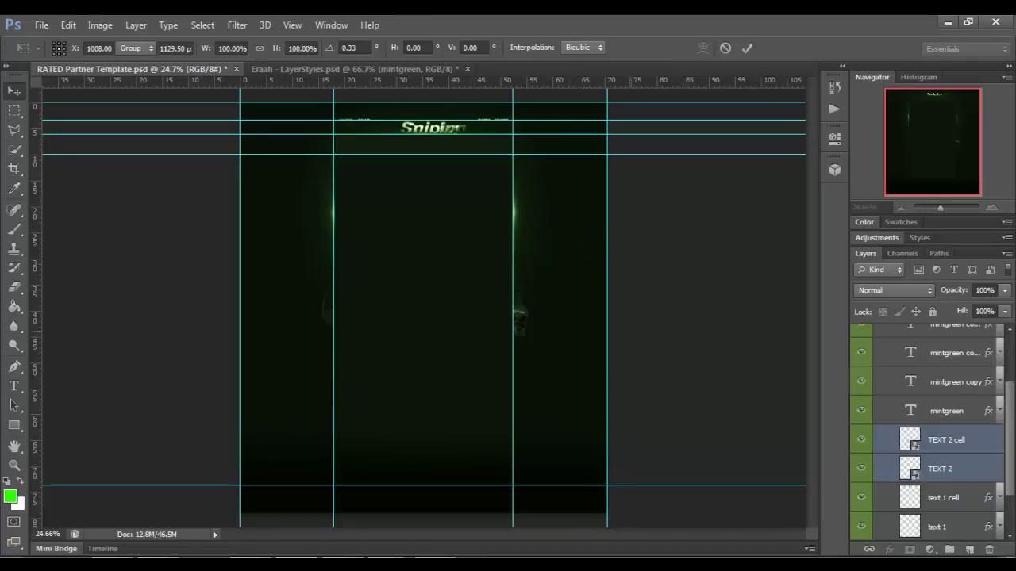
{"action": "key", "text": "Return"}
{"action": "key", "text": "ctrl+t"}
{"action": "left_click_drag", "start_coordinate": [437, 119], "coordinate": [420, 114]}
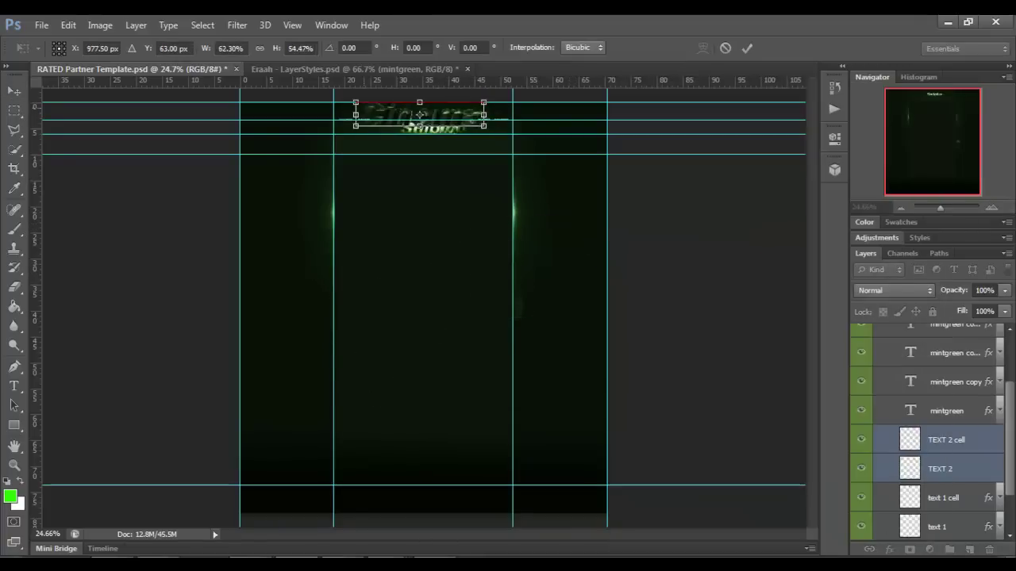
{"action": "key", "text": "Return"}
{"action": "scroll", "coordinate": [445, 119], "scroll_direction": "up", "scroll_amount": 5}
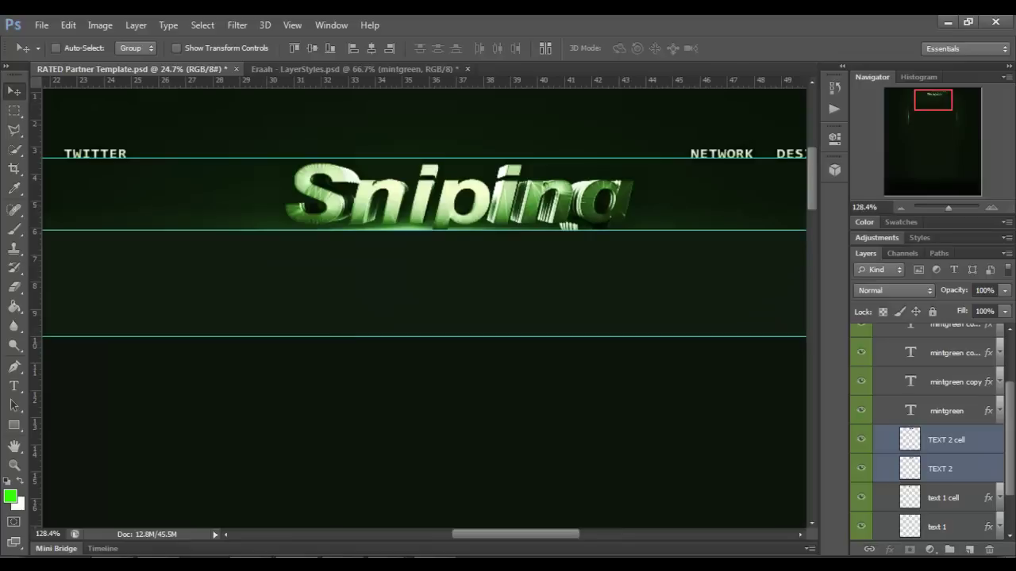
Step: Transform the TEXT 2 and TEXT 2 cell layers and reposition the Cinema text over the Sniping title, undoing the last adjustment
{"action": "key", "text": "ctrl+t"}
{"action": "left_click_drag", "start_coordinate": [528, 171], "coordinate": [560, 182]}
{"action": "key", "text": "Return"}
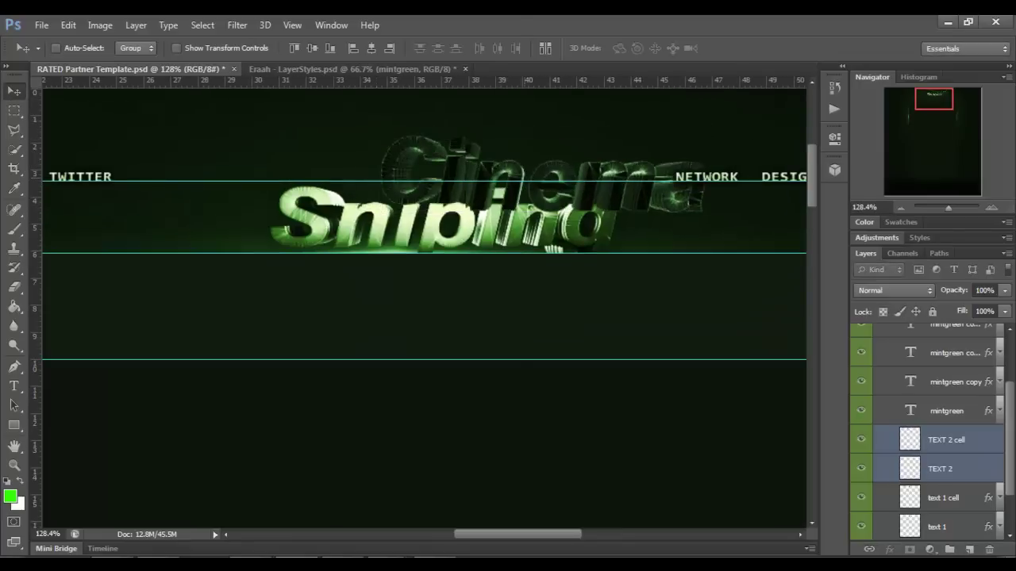
{"action": "left_click_drag", "start_coordinate": [405, 142], "coordinate": [325, 115]}
{"action": "key", "text": "ctrl+z"}
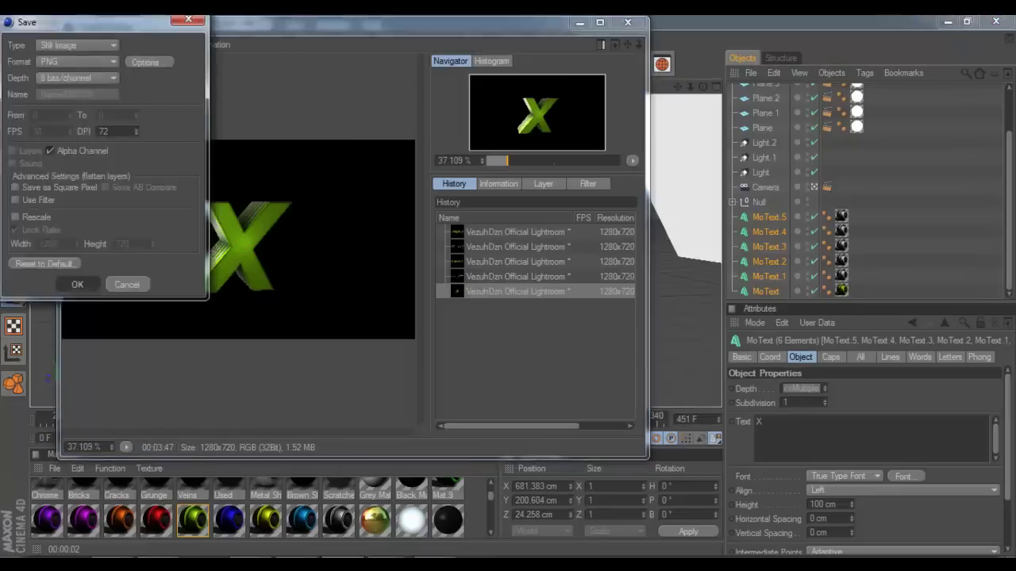
Step: Save the rendered X in Cinema 4D as Text 3, a PNG with alpha channel, and place it in the Photoshop template
{"action": "type", "text": "Text 3"}
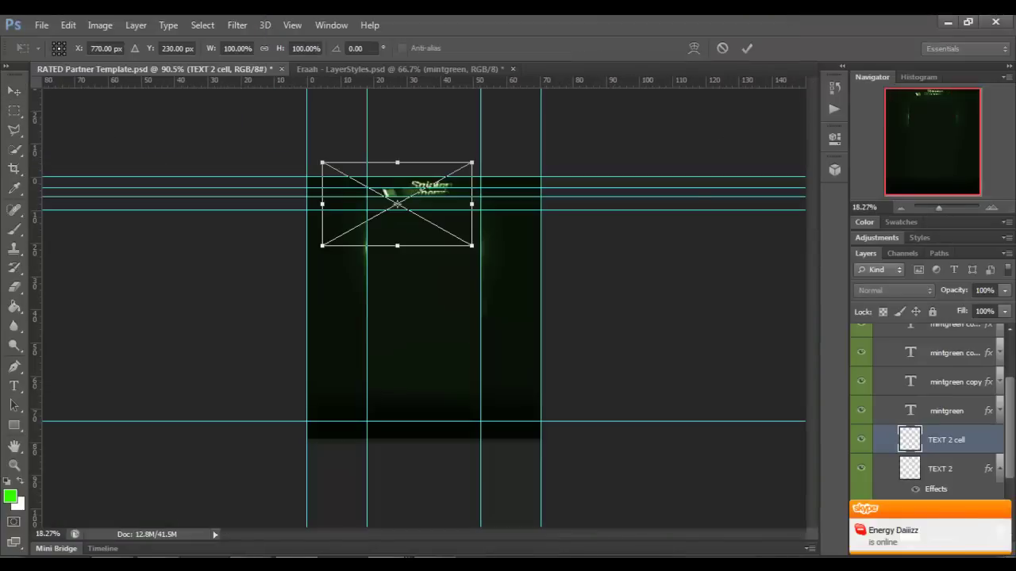
{"action": "key", "text": "Return"}
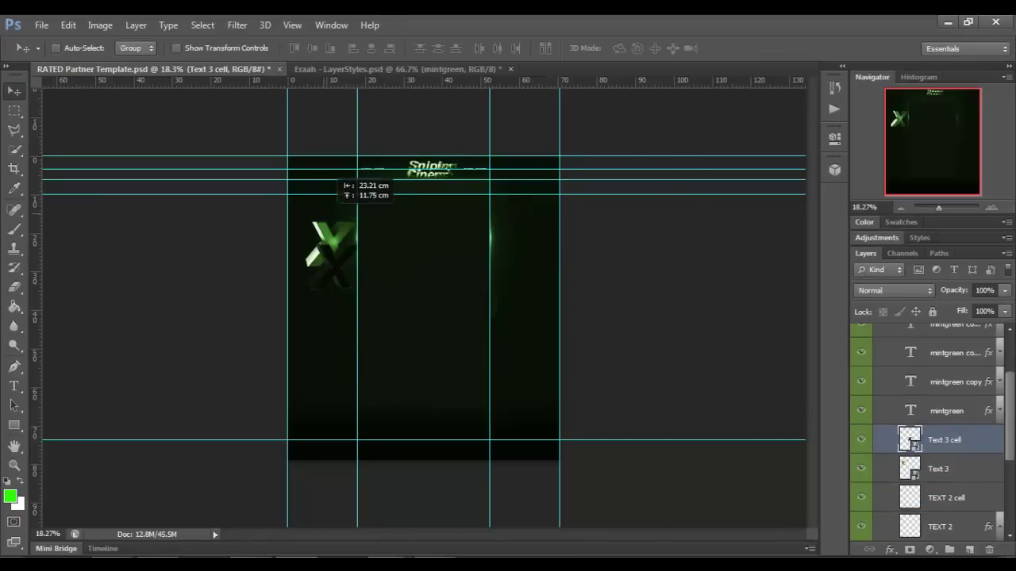
Step: Select the Text 3 and Text 3 cell layers together, scale them down and move the X into the header
{"action": "left_click", "coordinate": [945, 440], "text": "shift"}
{"action": "key", "text": "ctrl+t"}
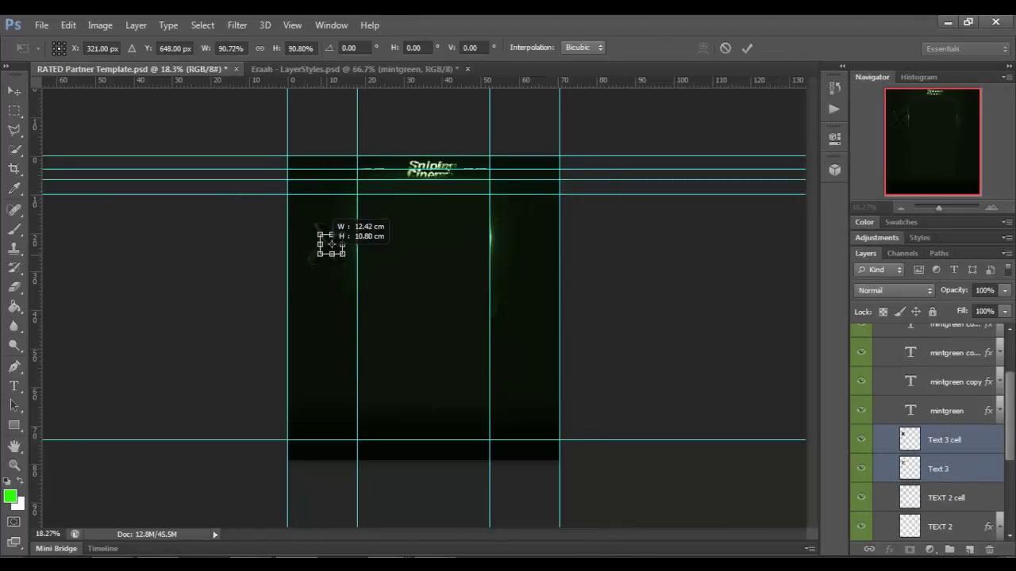
{"action": "key", "text": "Return"}
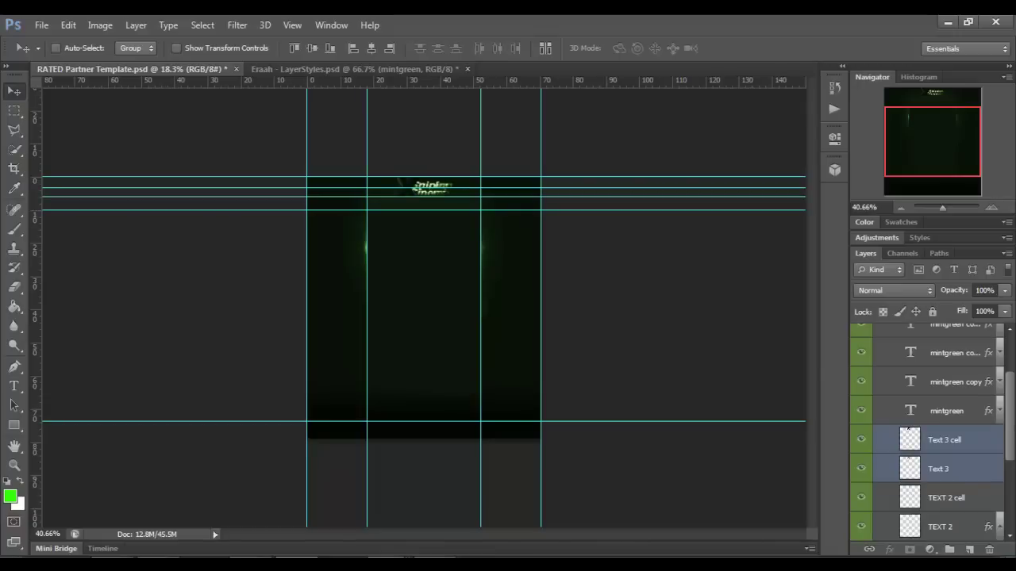
{"action": "scroll", "coordinate": [364, 271], "scroll_direction": "up", "scroll_amount": 5}
{"action": "scroll", "coordinate": [364, 272], "scroll_direction": "down", "scroll_amount": 5}
Step: Scale the Text 3 and Text 3 cell layers down further and position the X beside the Sniping Cinema title
{"action": "key", "text": "ctrl+t"}
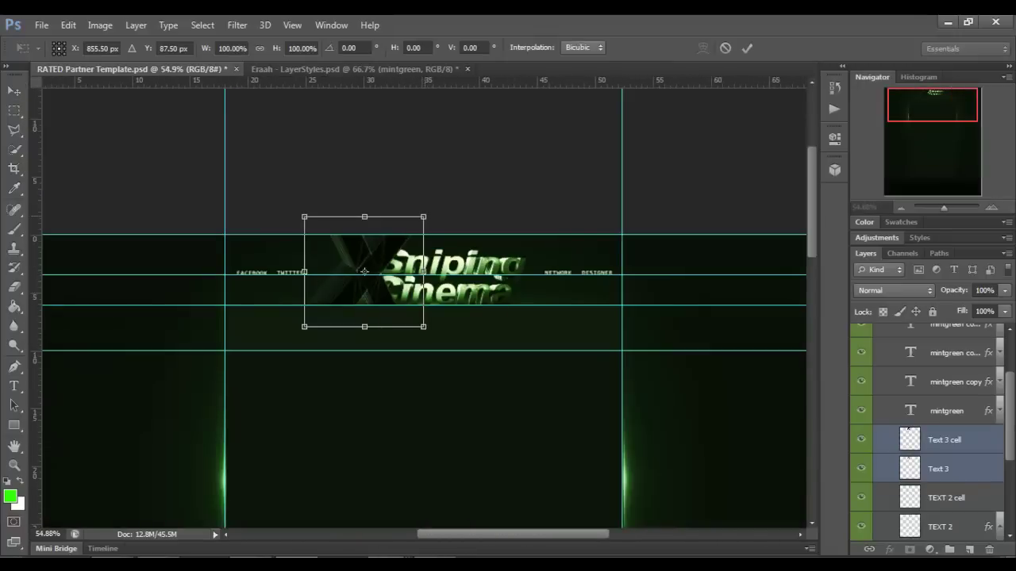
{"action": "left_click_drag", "start_coordinate": [426, 214], "coordinate": [392, 247]}
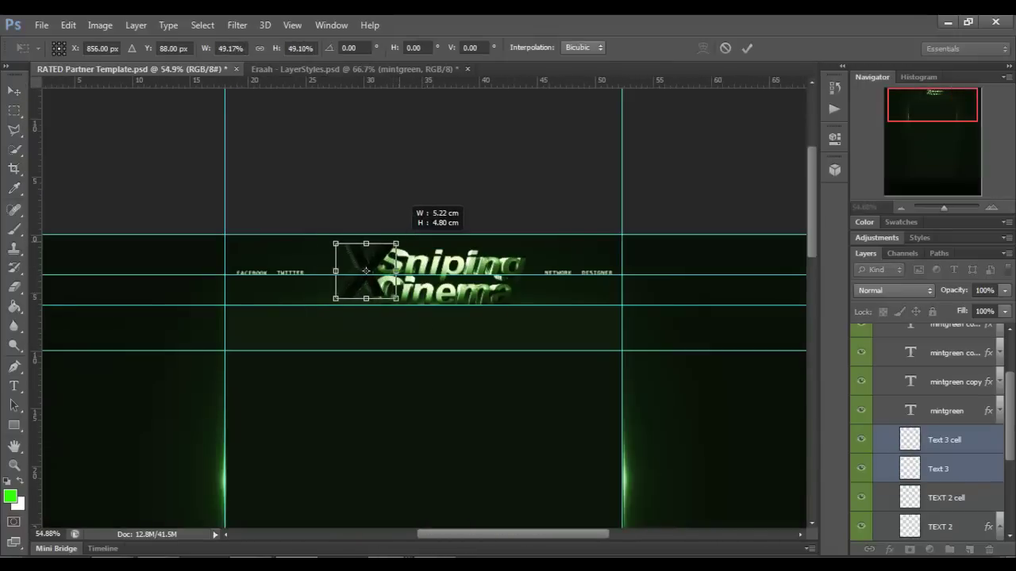
{"action": "key", "text": "Return"}
{"action": "key", "text": "ctrl+t"}
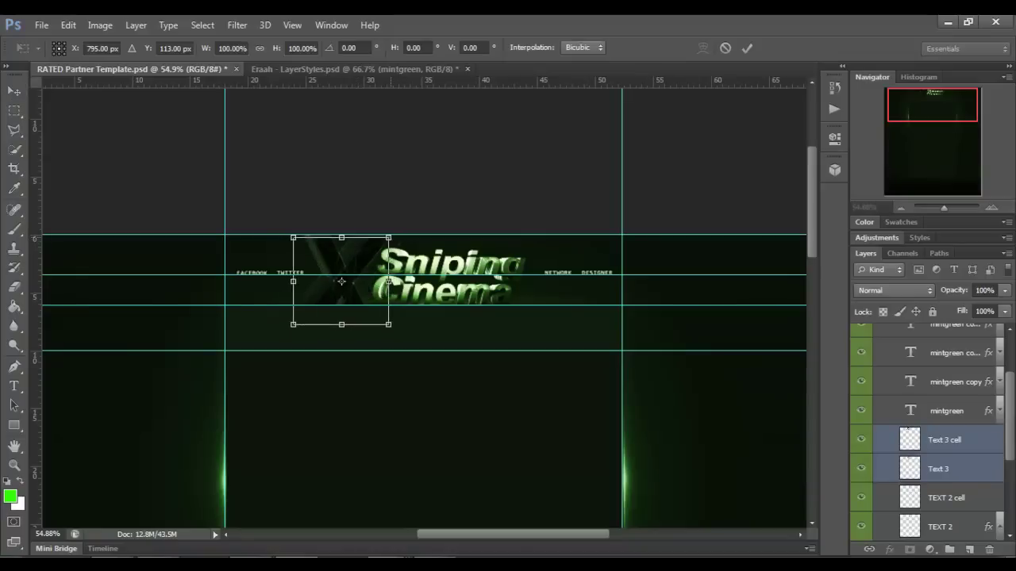
{"action": "key", "text": "Return"}
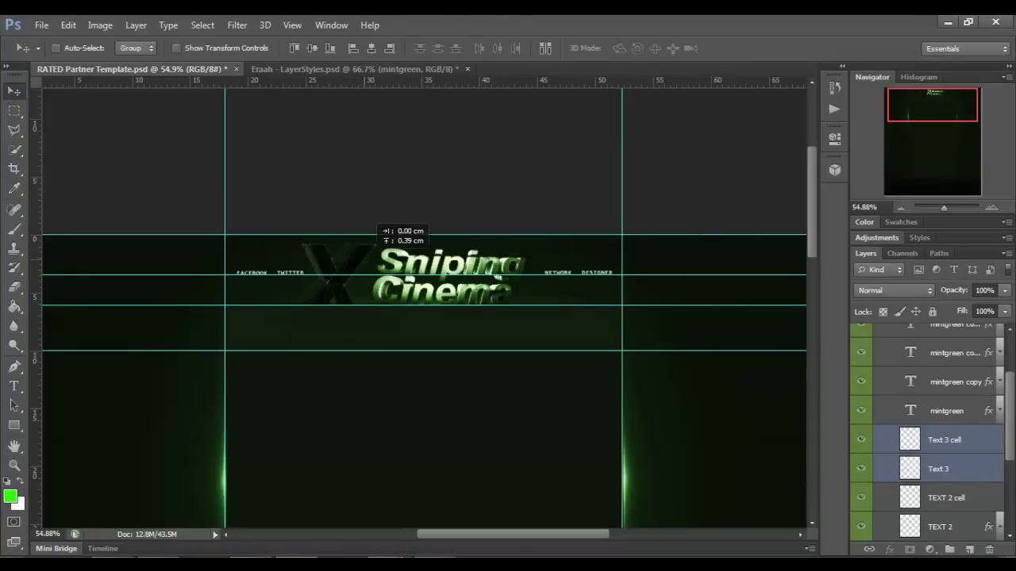
Step: Set the blend mode of the Text 3 cell layer to Color Dodge
{"action": "left_click", "coordinate": [909, 469]}
{"action": "left_click", "coordinate": [894, 290]}
{"action": "left_click", "coordinate": [868, 165]}
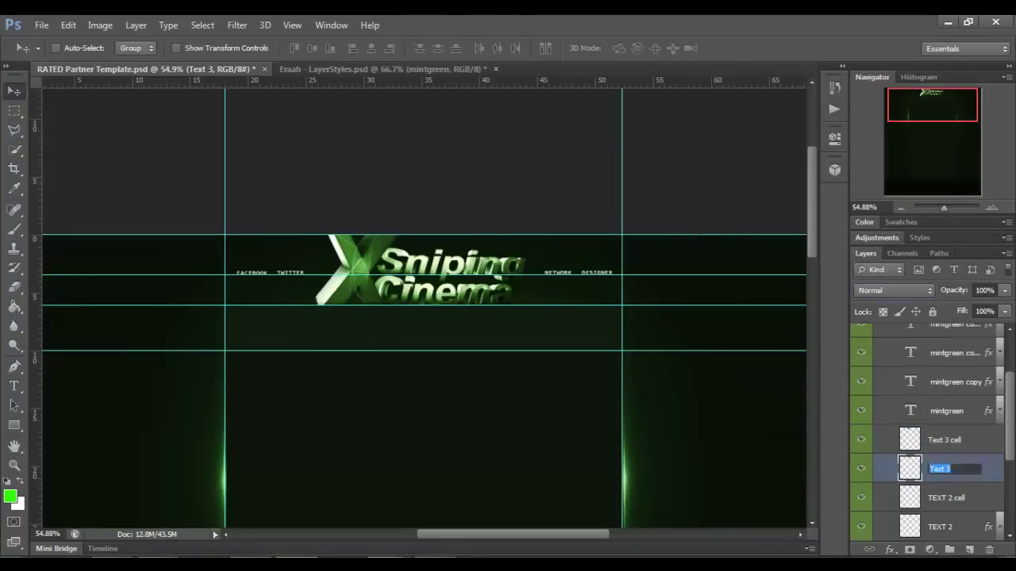
Step: Give the Text 3 layer a black-to-white Gradient Overlay in Overlay mode, shifted over the X, and a Multiply drop shadow at 75% opacity
{"action": "double_click", "coordinate": [910, 469]}
{"action": "left_click", "coordinate": [662, 269]}
{"action": "left_click", "coordinate": [852, 125]}
{"action": "left_click", "coordinate": [842, 318]}
{"action": "left_click_drag", "start_coordinate": [373, 252], "coordinate": [380, 264]}
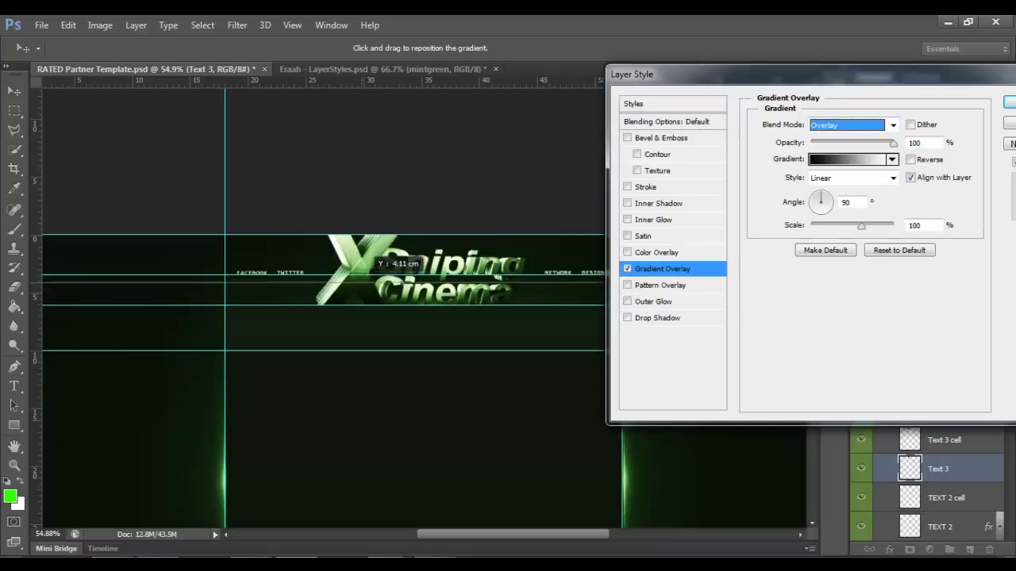
{"action": "left_click", "coordinate": [658, 318]}
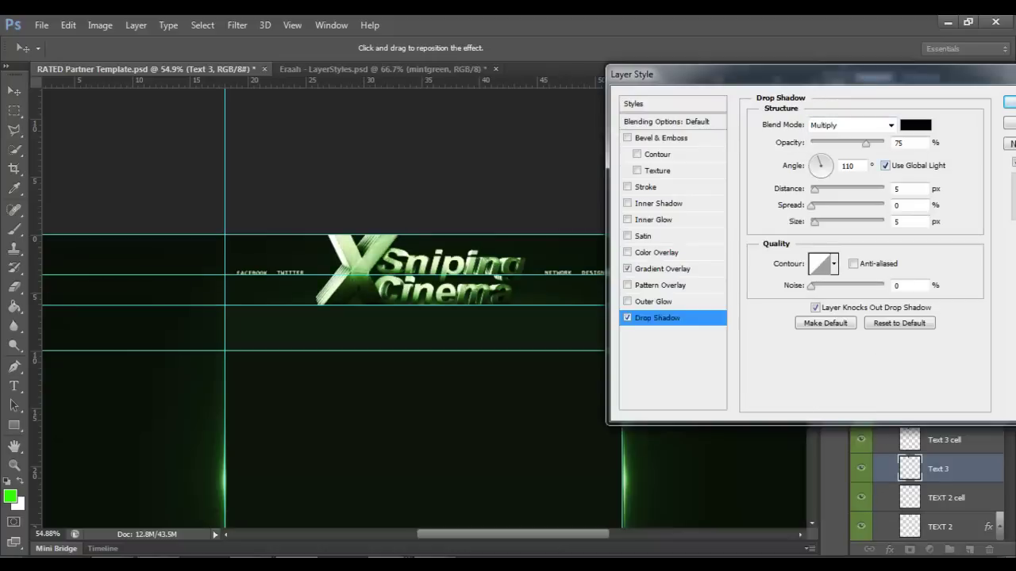
{"action": "key", "text": "Return"}
Step: Scale the Text 3 and Text 3 cell layers to about 93% width and 95% height
{"action": "left_click", "coordinate": [944, 405], "text": "shift"}
{"action": "key", "text": "ctrl+t"}
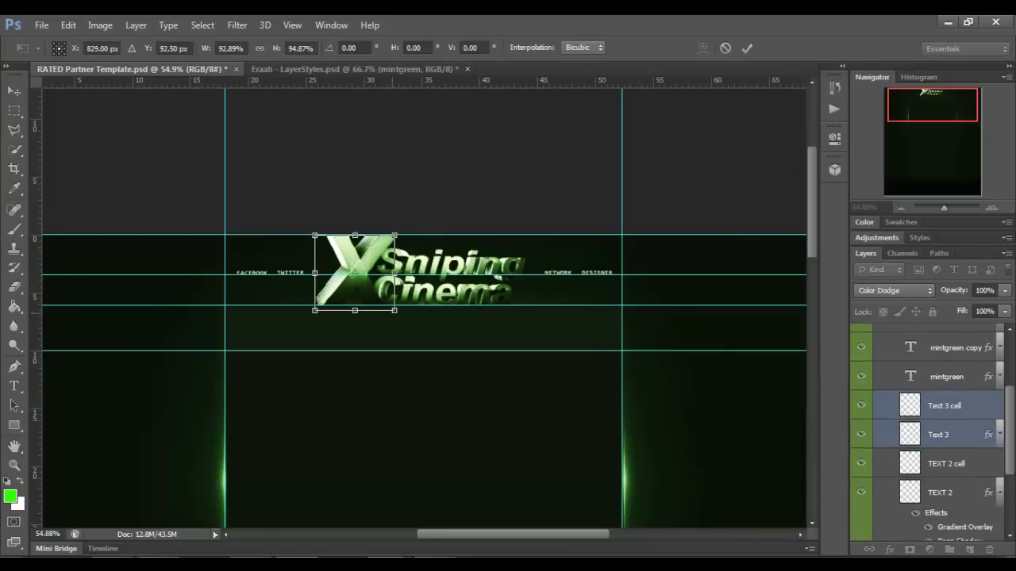
{"action": "key", "text": "Return"}
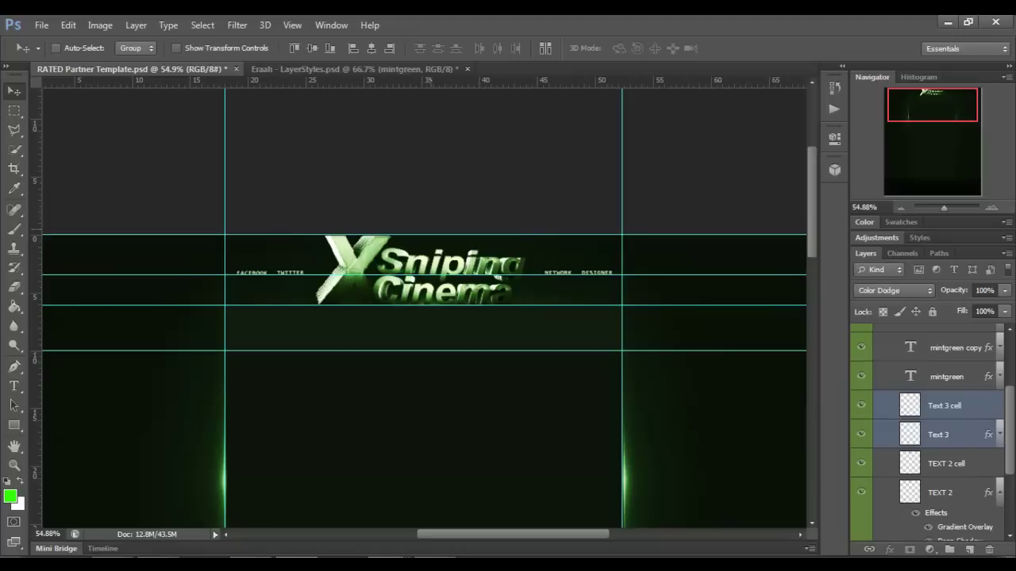
Step: Merge the title's text layers, then enlarge the lower duplicate to about 157% width and 164% height and place it behind the title
{"action": "key", "text": "ctrl+e"}
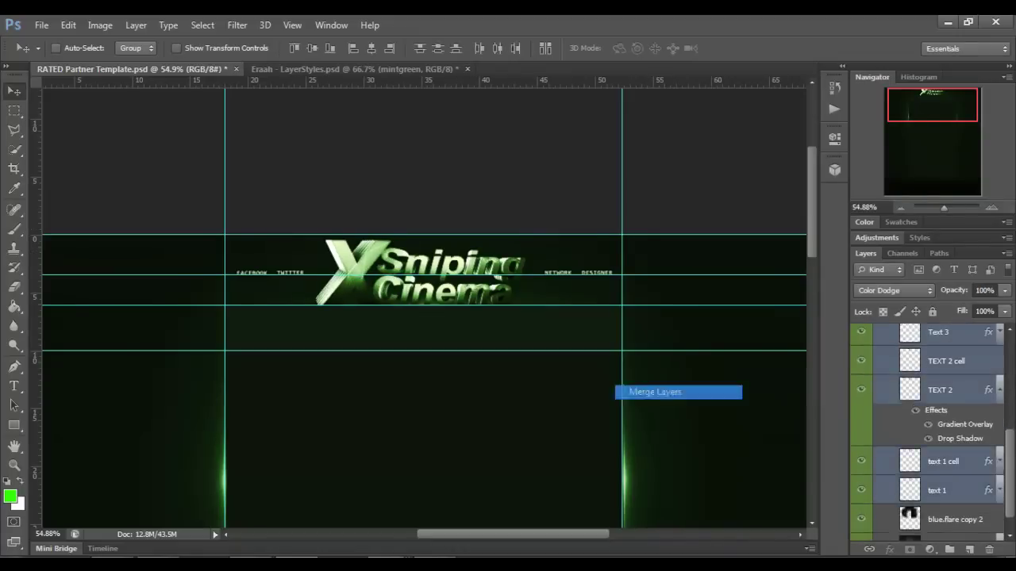
{"action": "key", "text": "ctrl+t"}
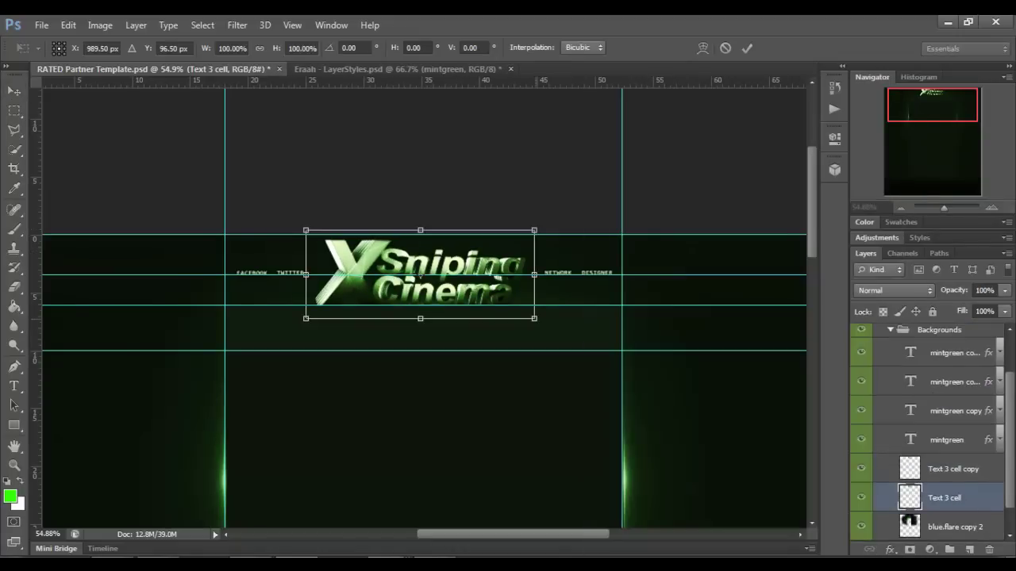
{"action": "left_click_drag", "start_coordinate": [534, 318], "coordinate": [596, 362]}
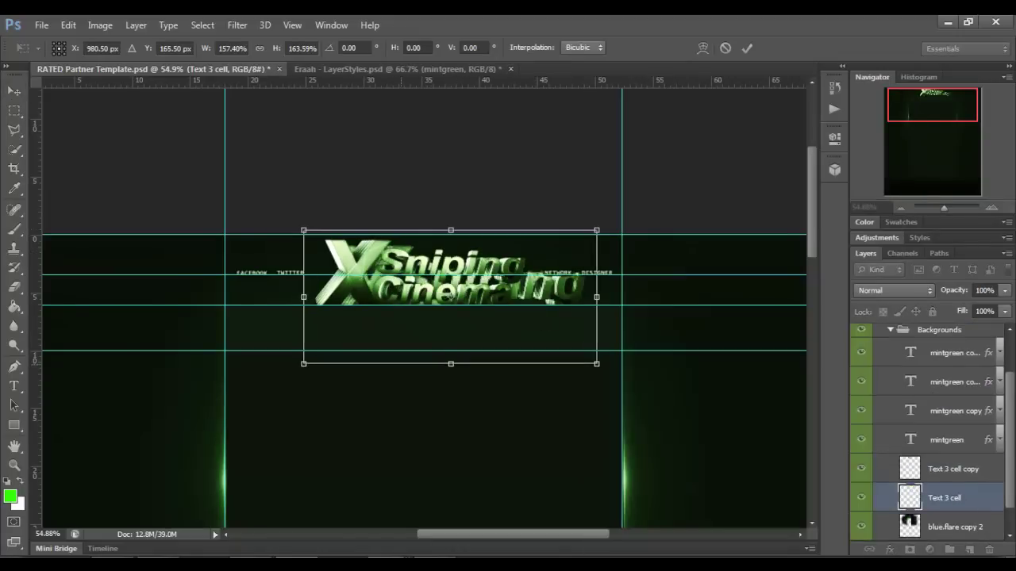
{"action": "left_click", "coordinate": [14, 90]}
{"action": "left_click", "coordinate": [453, 232]}
{"action": "left_click_drag", "start_coordinate": [611, 238], "coordinate": [576, 225]}
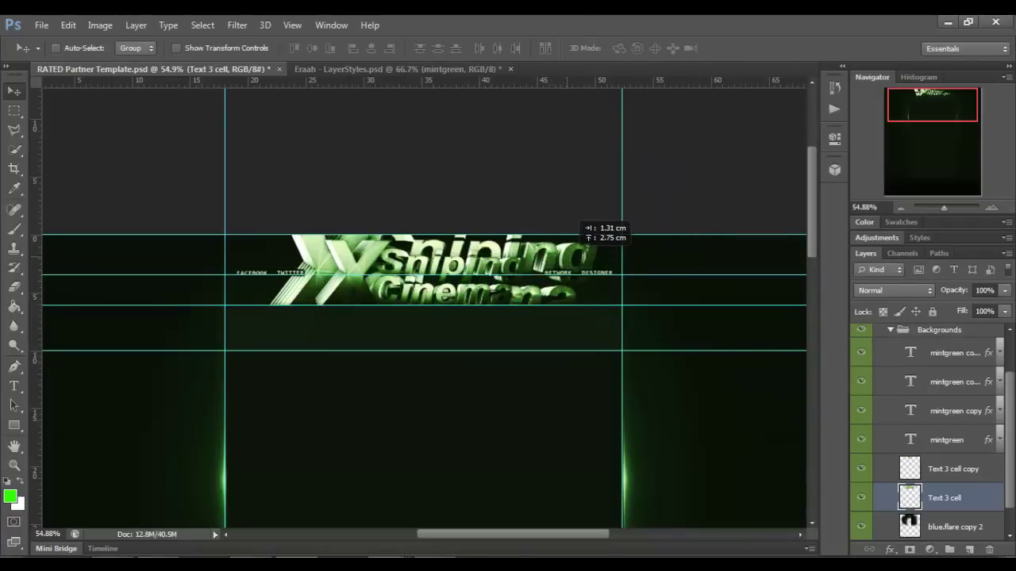
Step: Lower the enlarged title layer's opacity to 21% and apply a filter to it twice
{"action": "key", "text": "2"}
{"action": "key", "text": "1"}
{"action": "left_click", "coordinate": [237, 25]}
{"action": "left_click", "coordinate": [452, 252]}
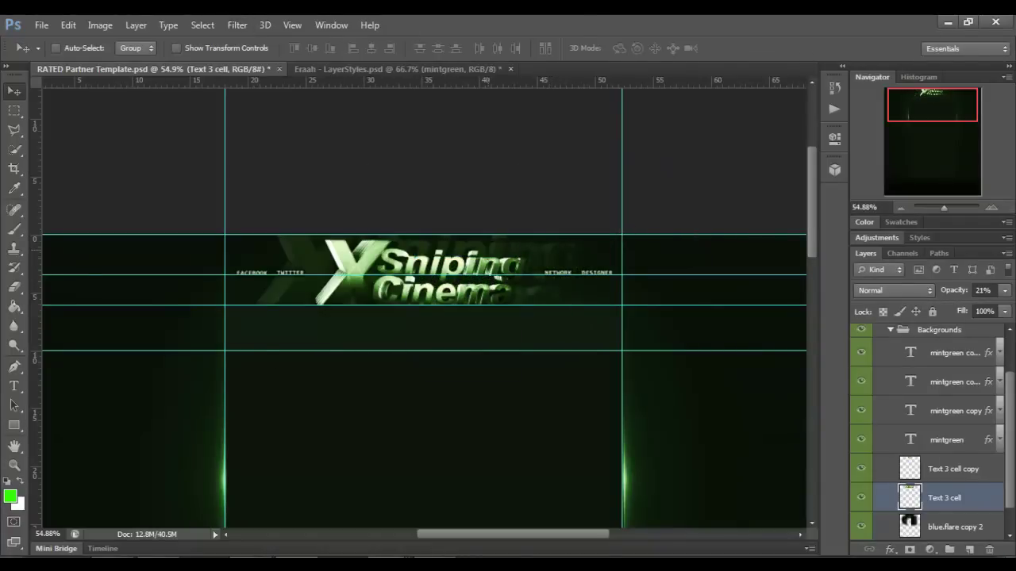
{"action": "key", "text": "ctrl+f"}
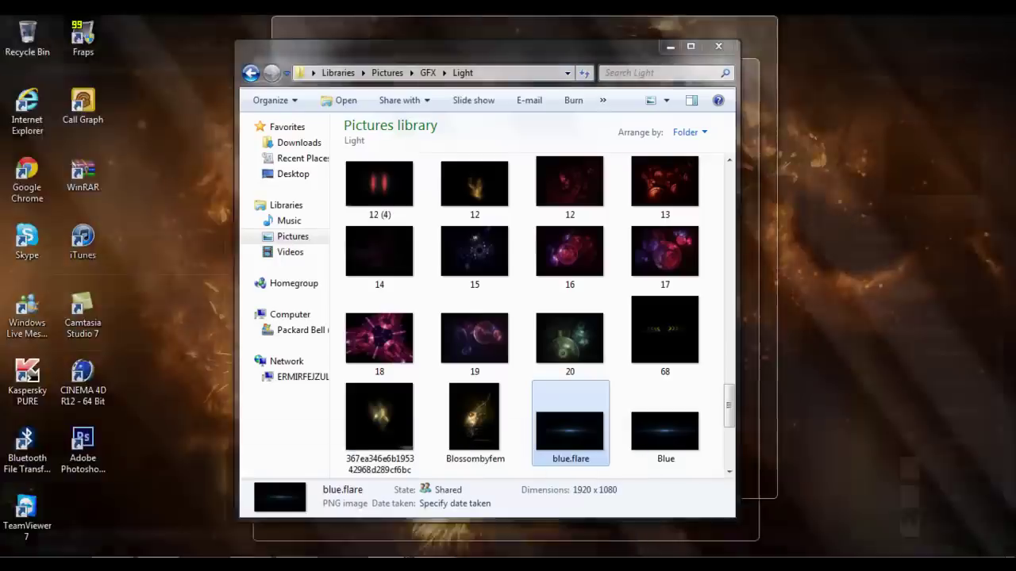
Step: Place the Blue flare image, scaled to about 55% width and 58% height, over the title in Lighten mode
{"action": "key", "text": "ctrl+t"}
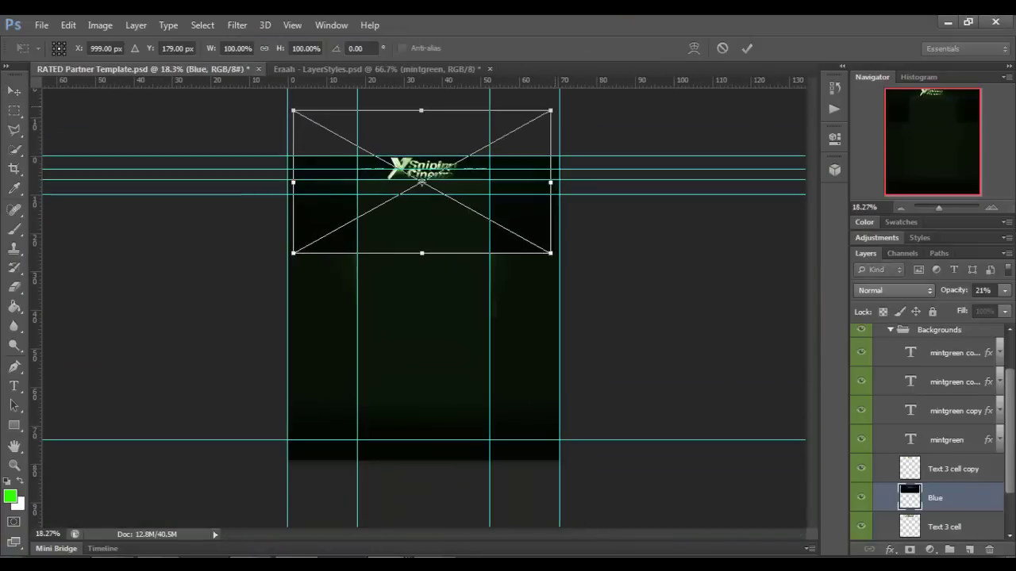
{"action": "left_click_drag", "start_coordinate": [556, 106], "coordinate": [438, 166]}
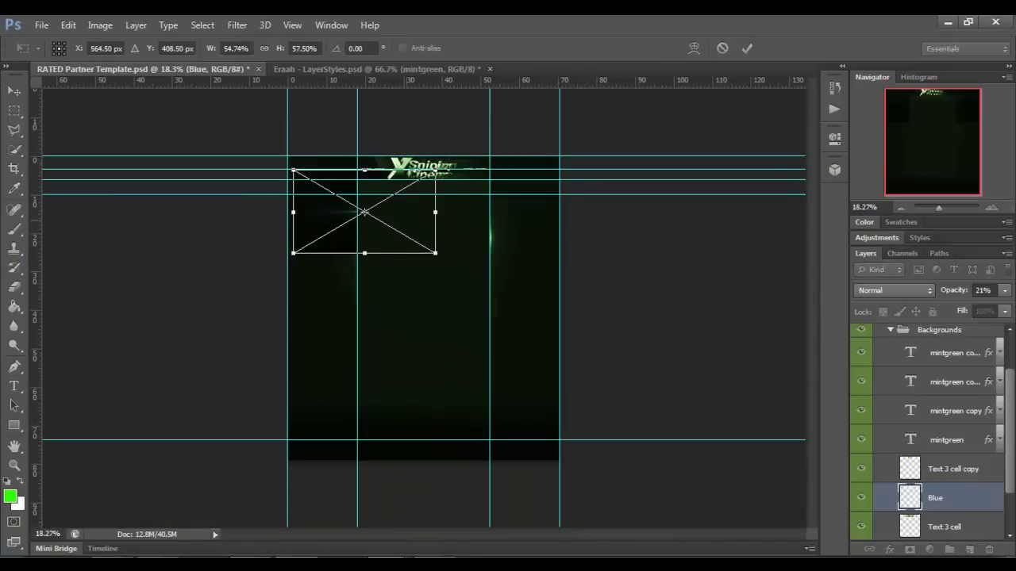
{"action": "left_click_drag", "start_coordinate": [363, 209], "coordinate": [413, 167]}
{"action": "key", "text": "Return"}
{"action": "key", "text": "shift+alt+g"}
Step: Move the Blue flare up to the header's upper edge, above the X and Sniping text
{"action": "scroll", "coordinate": [421, 168], "scroll_direction": "up", "scroll_amount": 5}
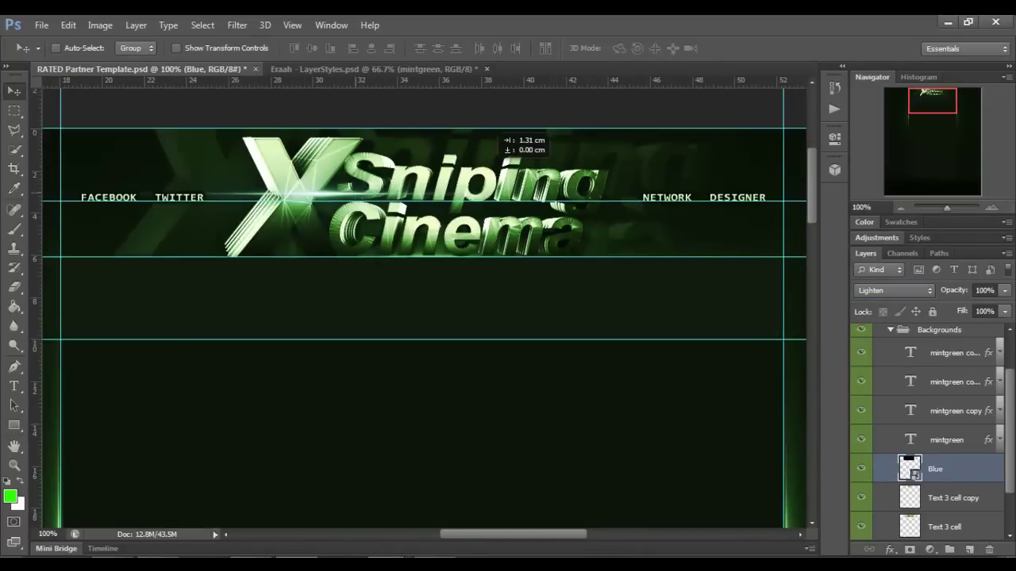
{"action": "left_click_drag", "start_coordinate": [488, 127], "coordinate": [663, 104]}
{"action": "left_click_drag", "start_coordinate": [353, 103], "coordinate": [218, 79]}
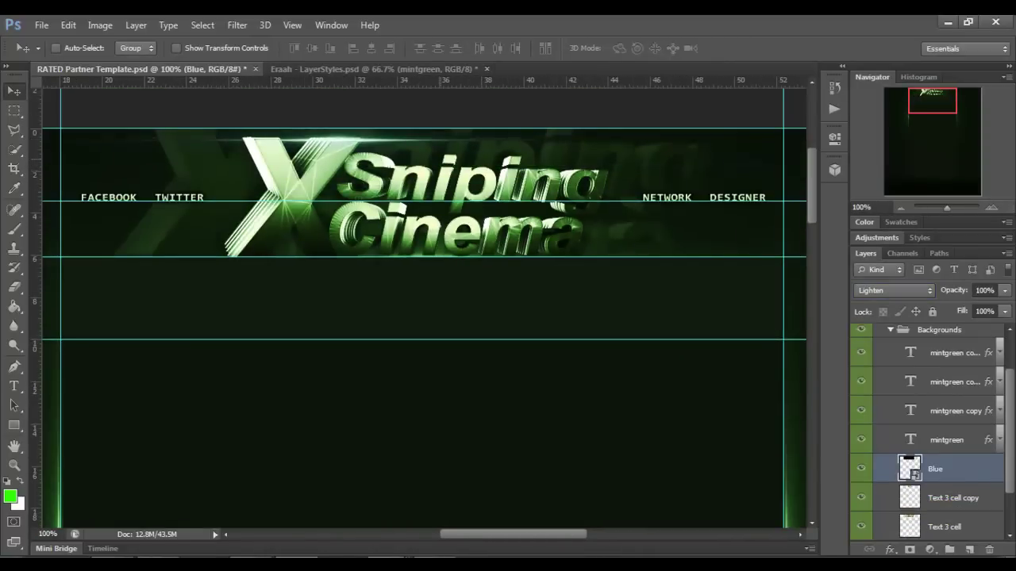
Step: Touch up the Blue flare with the Eraser and place a duplicate of it between the Sniping and Cinema lines
{"action": "scroll", "coordinate": [435, 310], "scroll_direction": "down", "scroll_amount": 2}
{"action": "key", "text": "e"}
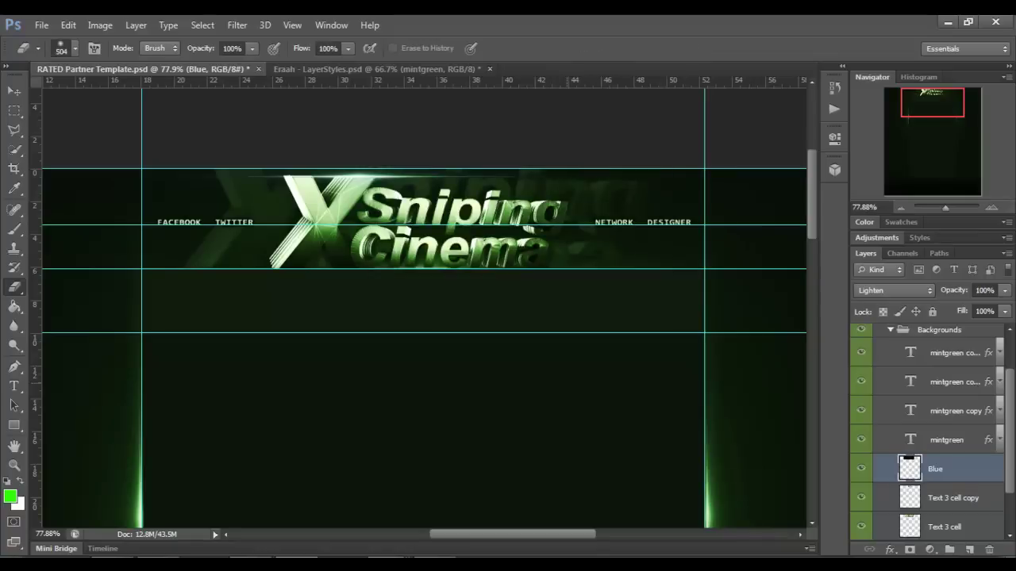
{"action": "key", "text": "v"}
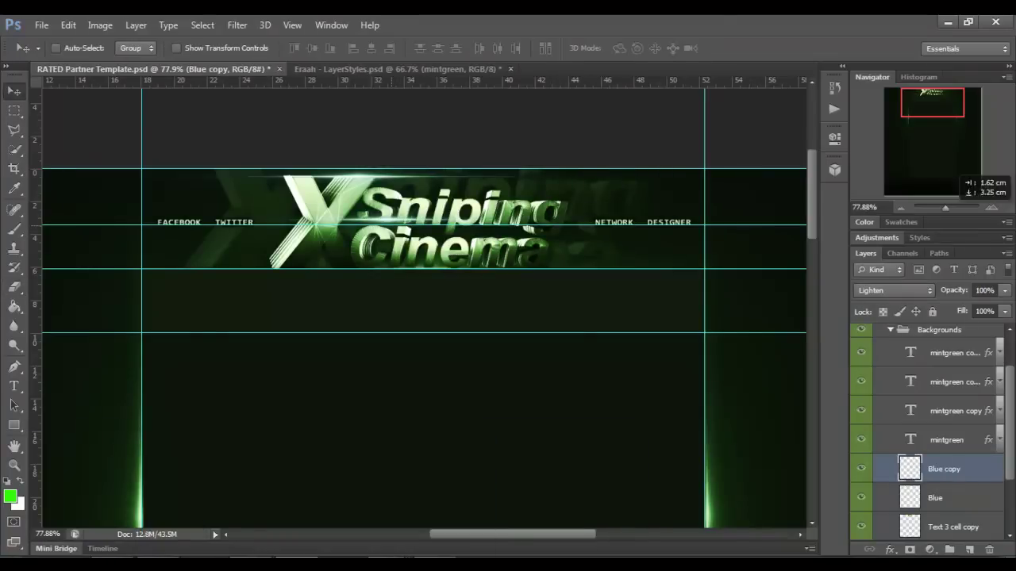
{"action": "key", "text": "ctrl+0"}
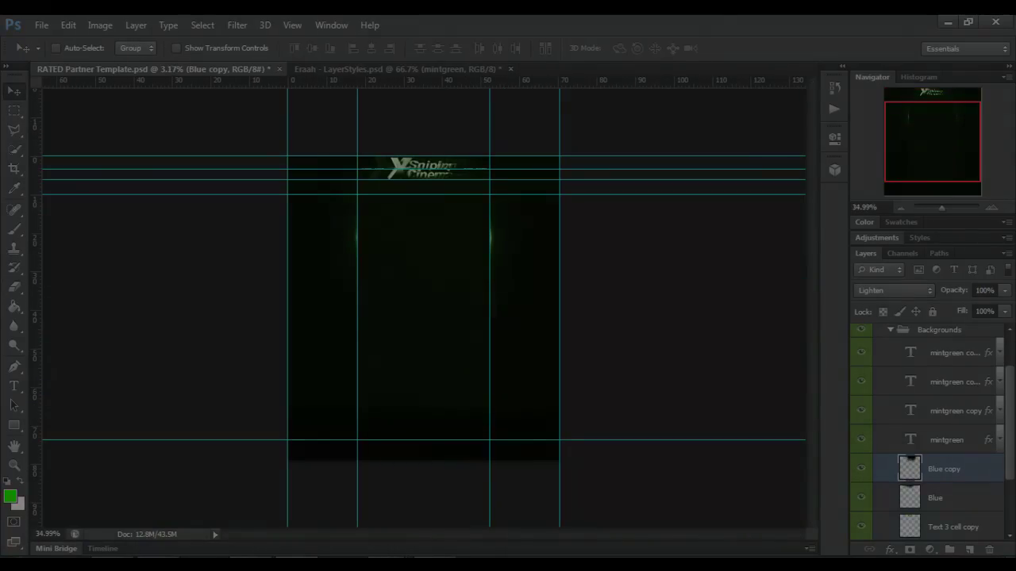